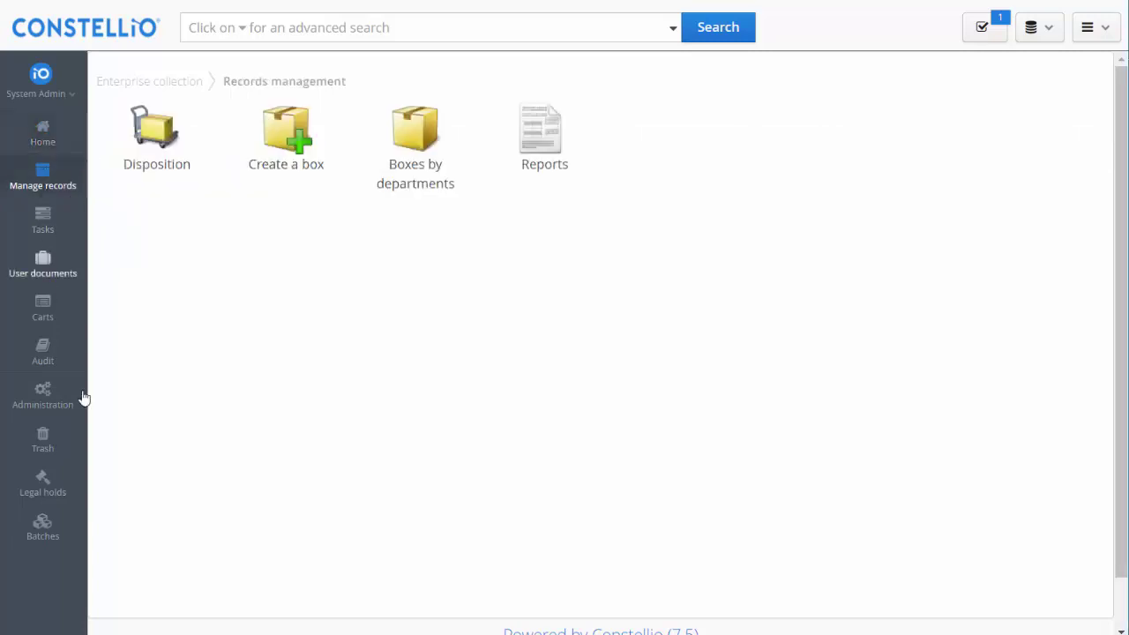
Go to the Administration area from the left sidebar
{"action": "left_click", "coordinate": [62, 401]}
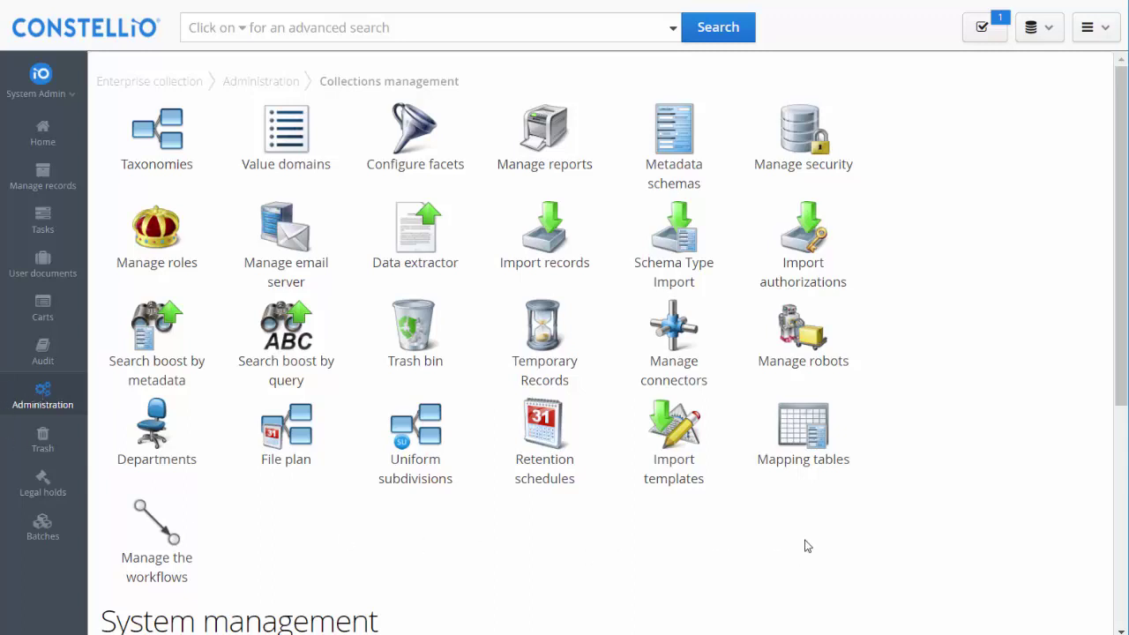
Open the File plan, abandon a started new-category form, and return to the category list
{"action": "left_click", "coordinate": [296, 447]}
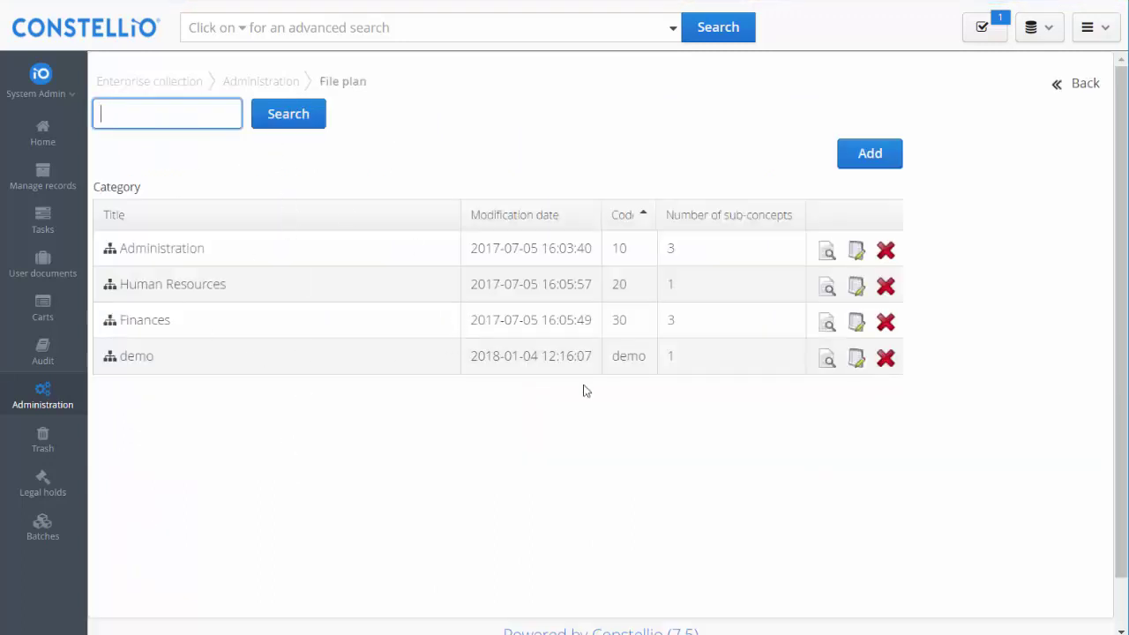
{"action": "left_click", "coordinate": [59, 407]}
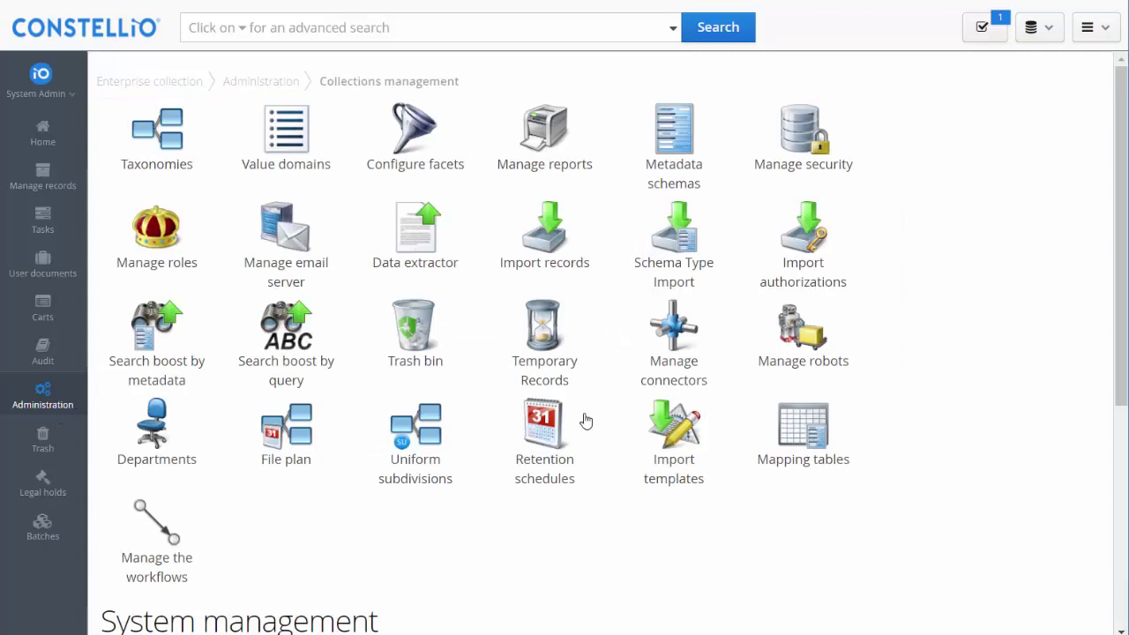
{"action": "left_click", "coordinate": [305, 432]}
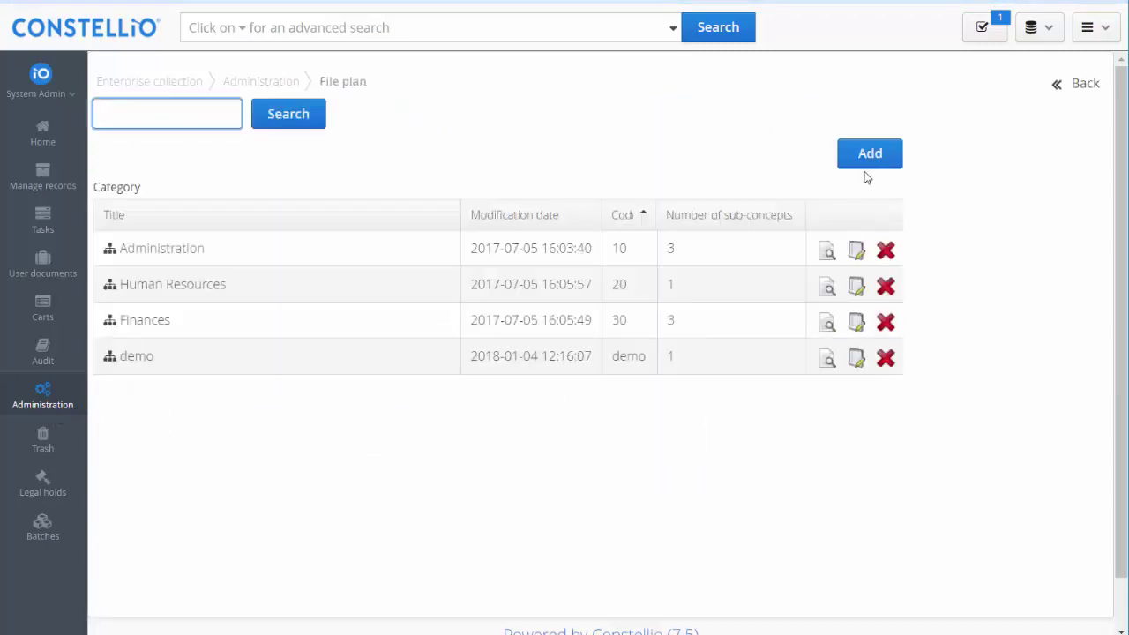
{"action": "left_click", "coordinate": [870, 155]}
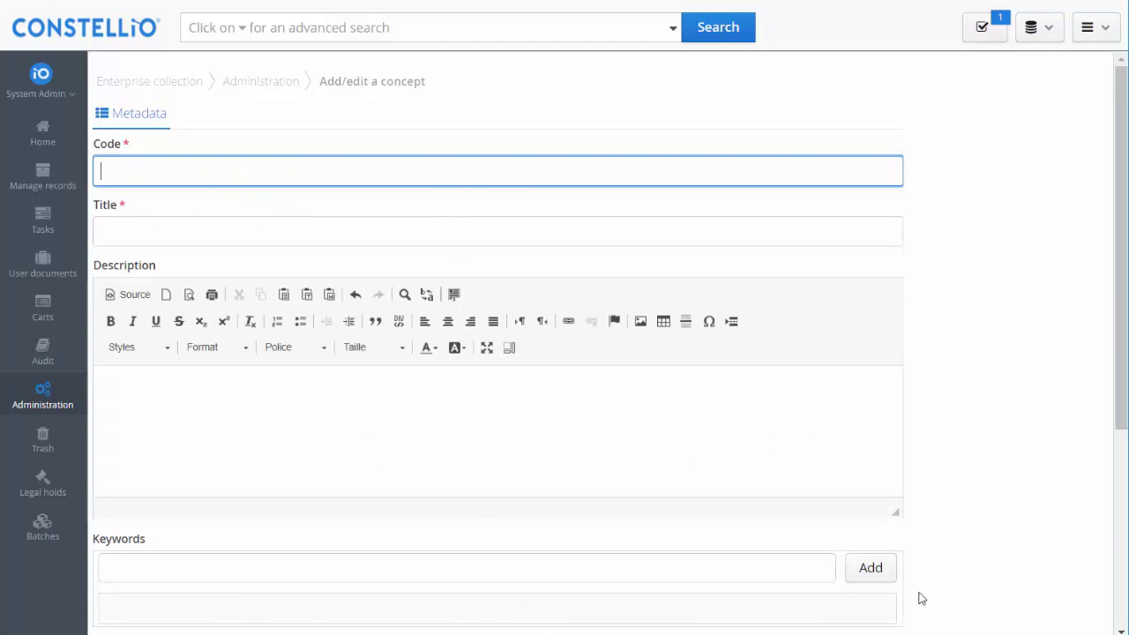
{"action": "left_click", "coordinate": [49, 402]}
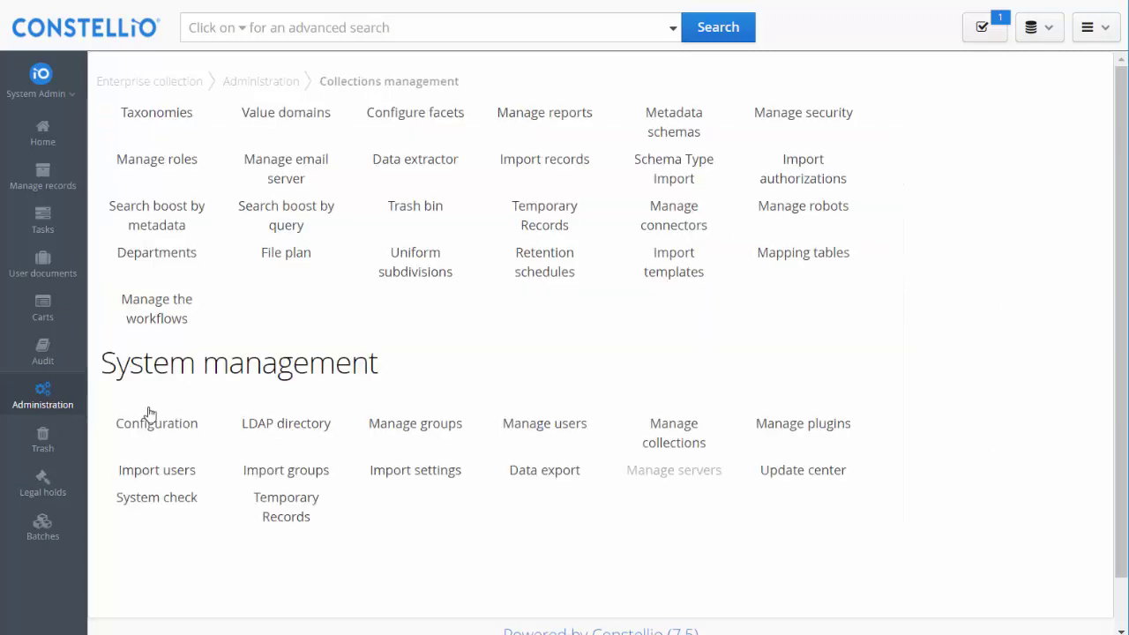
{"action": "left_click", "coordinate": [302, 453]}
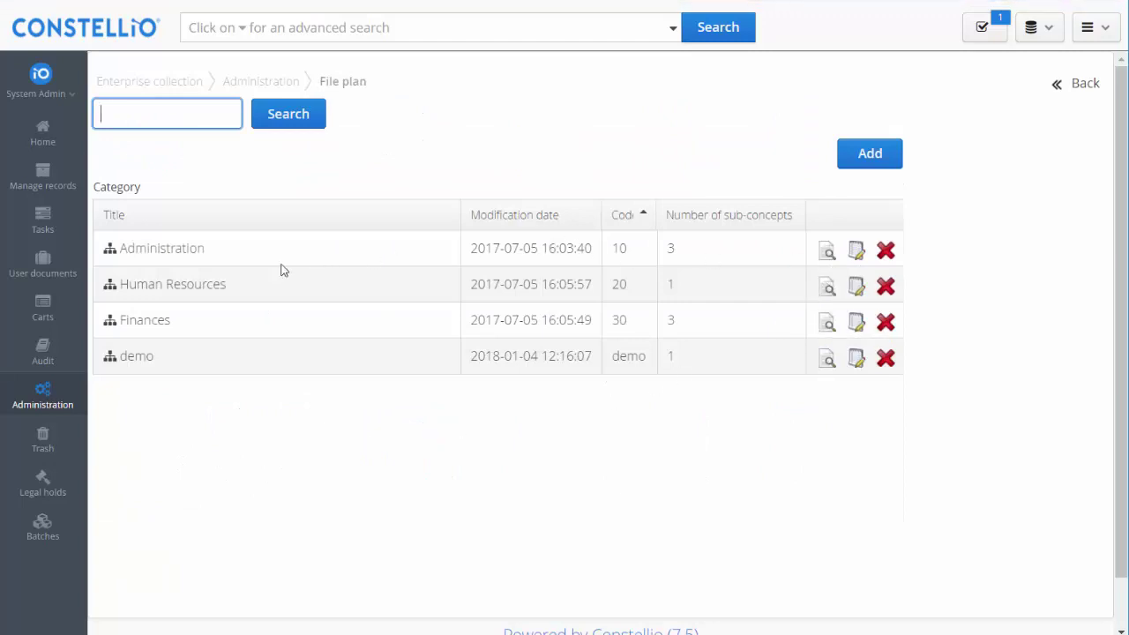
Open 10 - Administration, then 10.1 - Governance, and start adding a sub-category there
{"action": "left_click", "coordinate": [827, 255]}
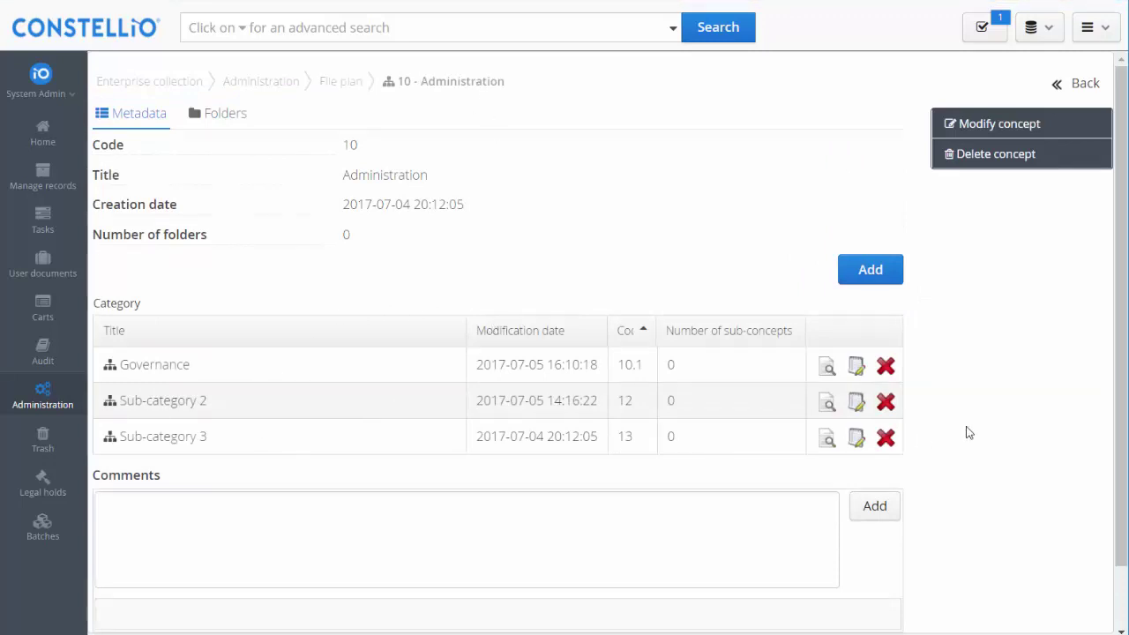
{"action": "left_click", "coordinate": [827, 370]}
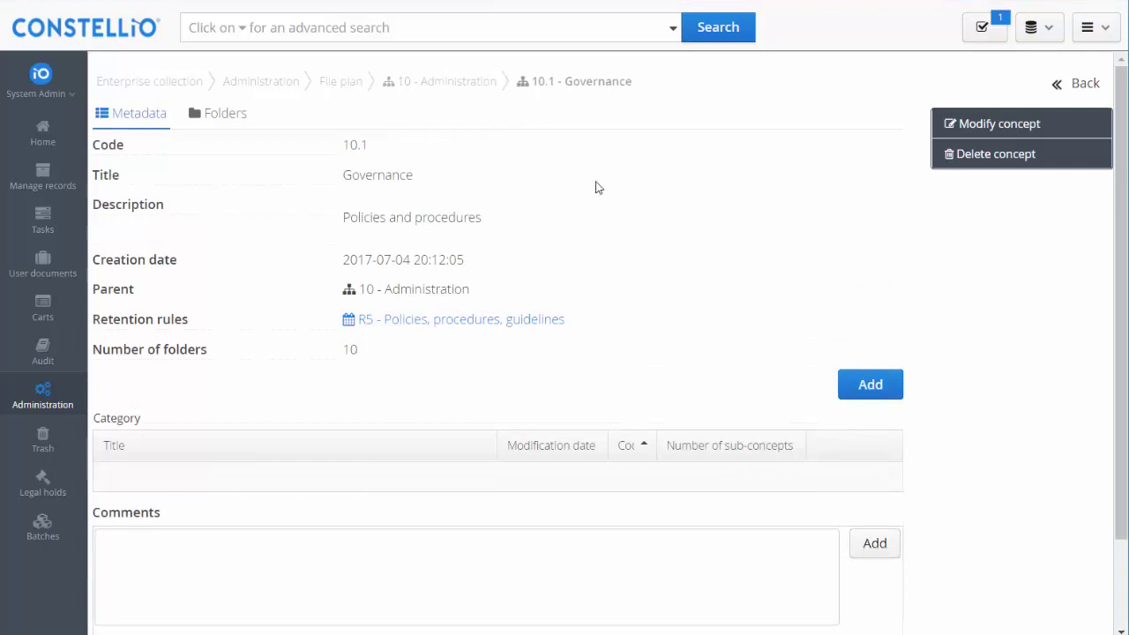
{"action": "scroll", "coordinate": [688, 290], "scroll_direction": "down", "scroll_amount": 2}
{"action": "scroll", "coordinate": [689, 290], "scroll_direction": "up", "scroll_amount": 2}
{"action": "left_click", "coordinate": [870, 385]}
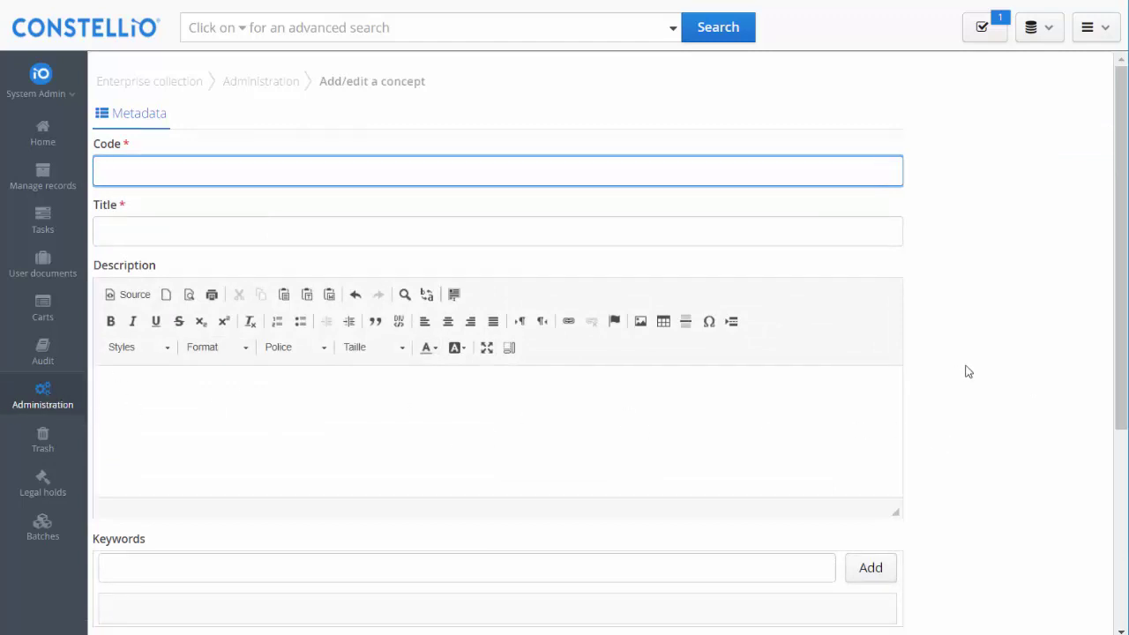
Attach retention rule R1 - Strategic plans to the new category
{"action": "scroll", "coordinate": [967, 371], "scroll_direction": "down", "scroll_amount": 5}
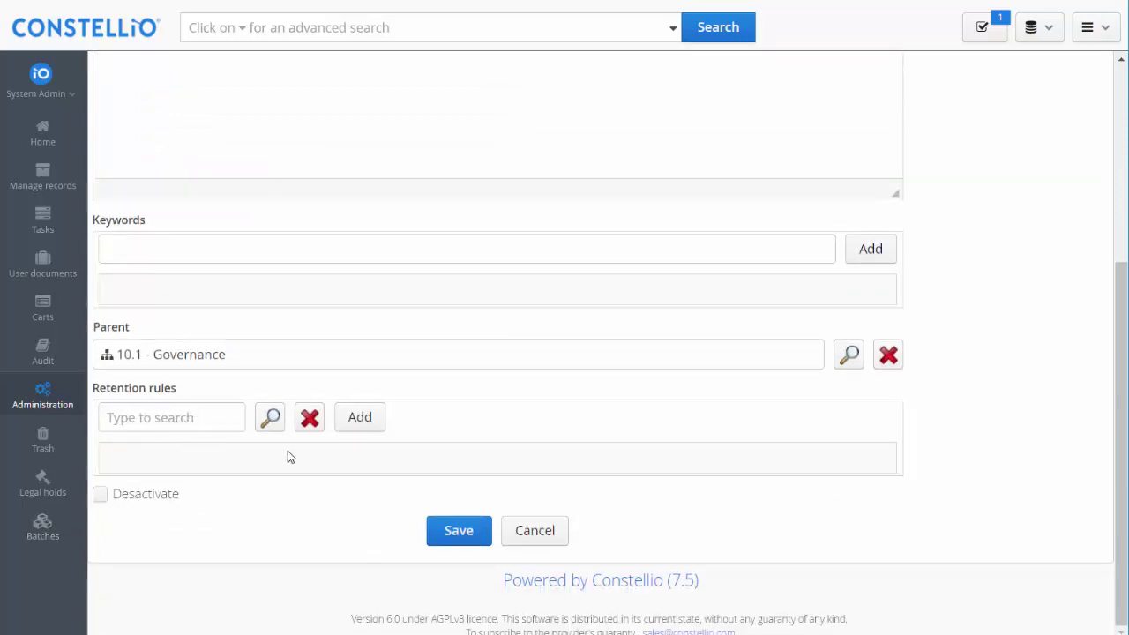
{"action": "scroll", "coordinate": [736, 417], "scroll_direction": "up", "scroll_amount": 5}
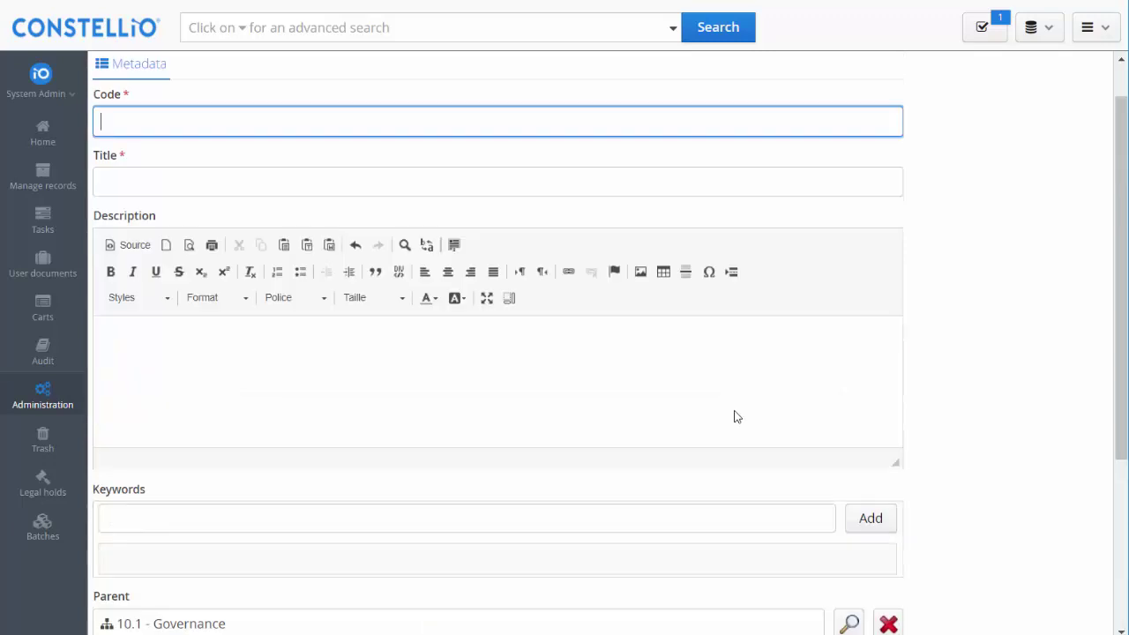
{"action": "scroll", "coordinate": [736, 416], "scroll_direction": "down", "scroll_amount": 2}
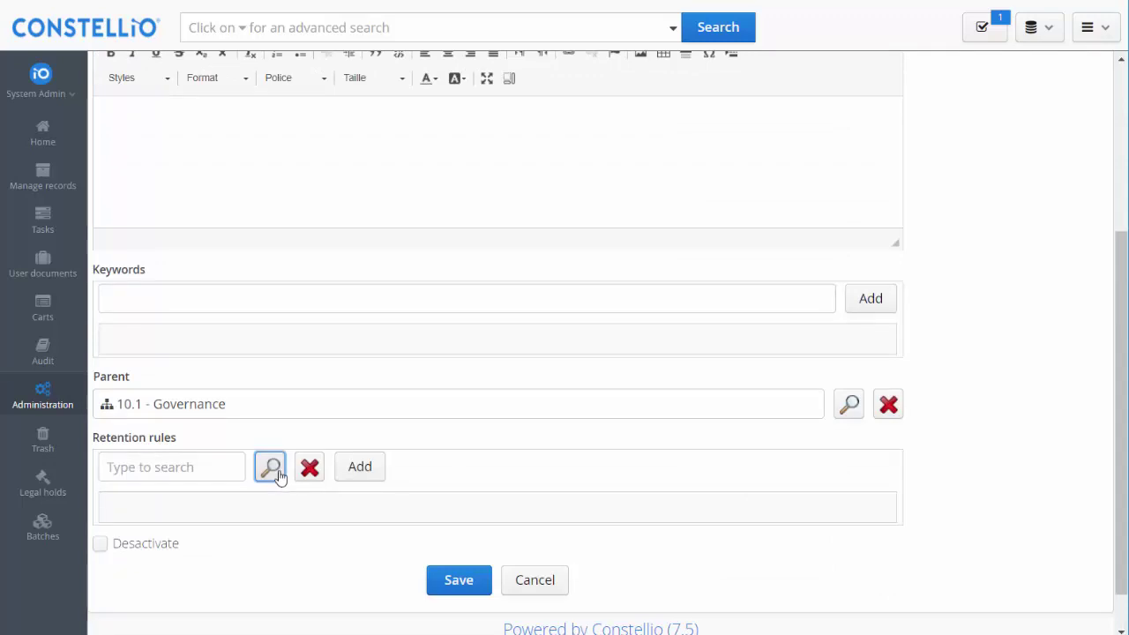
{"action": "left_click", "coordinate": [270, 468]}
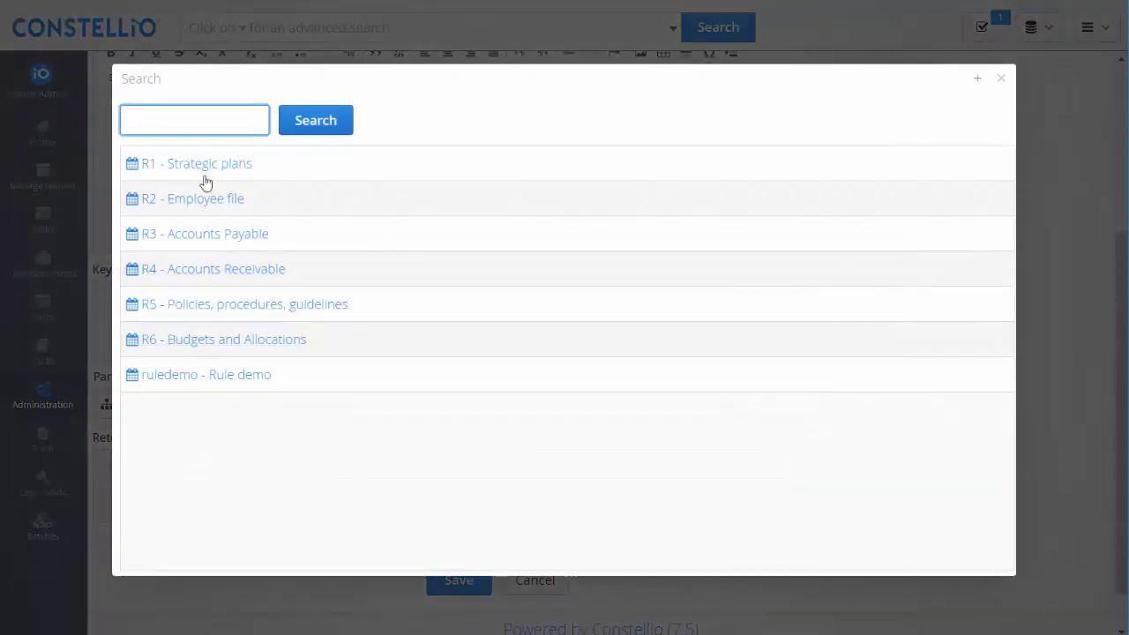
{"action": "left_click", "coordinate": [212, 167]}
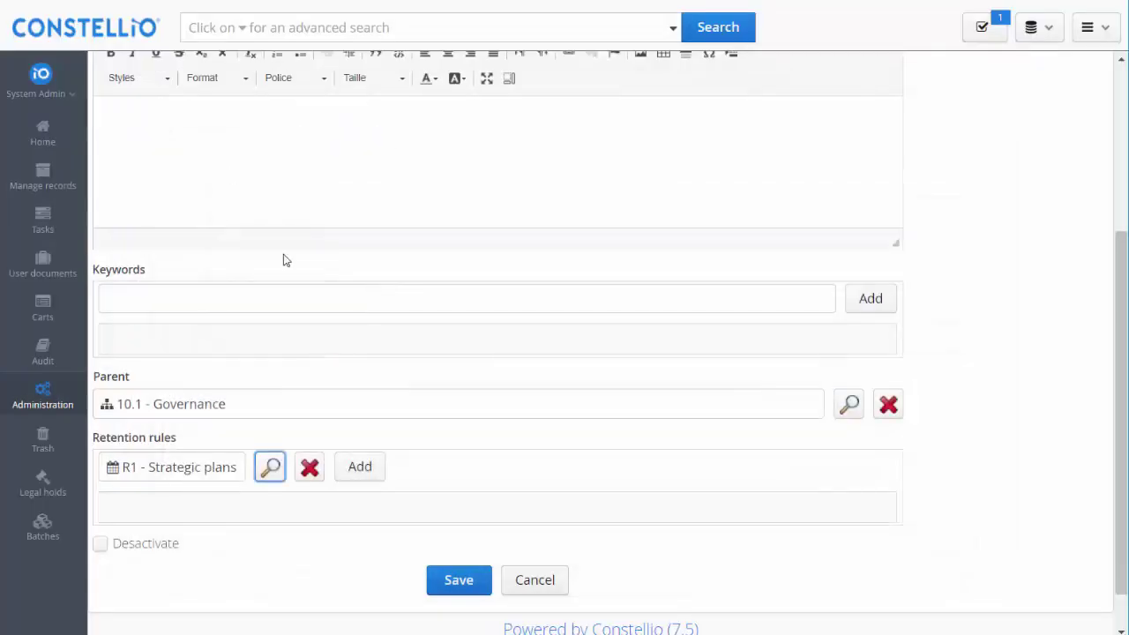
{"action": "left_click", "coordinate": [360, 466]}
Cancel the new category form without saving and return to Administration
{"action": "scroll", "coordinate": [536, 321], "scroll_direction": "up", "scroll_amount": 2}
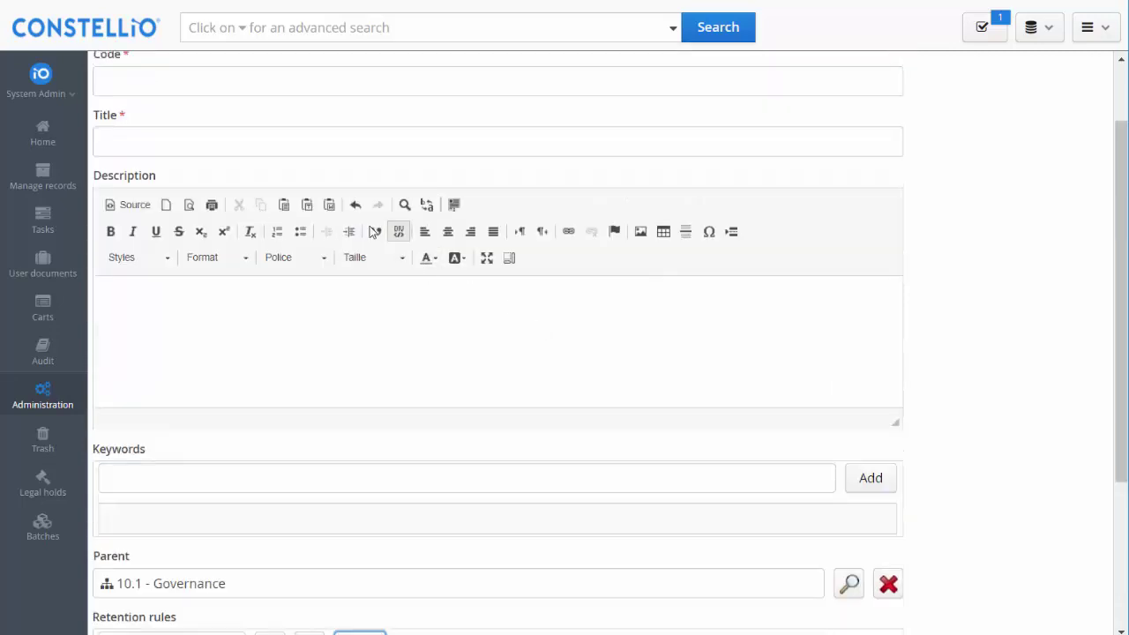
{"action": "scroll", "coordinate": [446, 264], "scroll_direction": "up", "scroll_amount": 1}
{"action": "scroll", "coordinate": [441, 282], "scroll_direction": "down", "scroll_amount": 4}
{"action": "left_click", "coordinate": [547, 540]}
{"action": "left_click", "coordinate": [37, 404]}
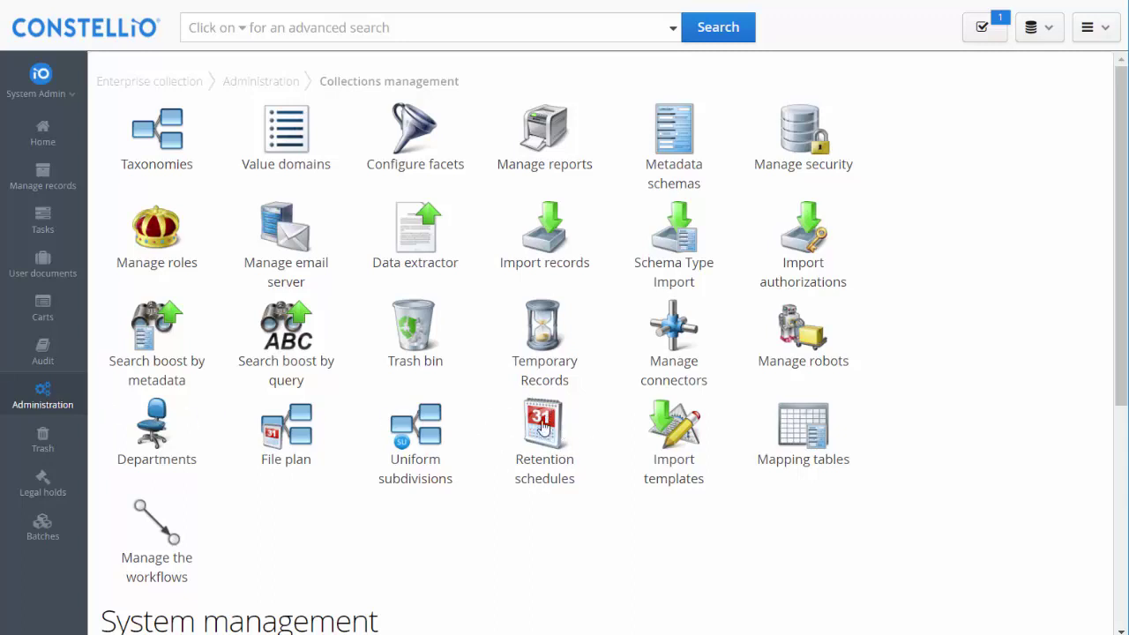
From Retention schedules, begin adding a new retention rule
{"action": "left_click", "coordinate": [543, 428]}
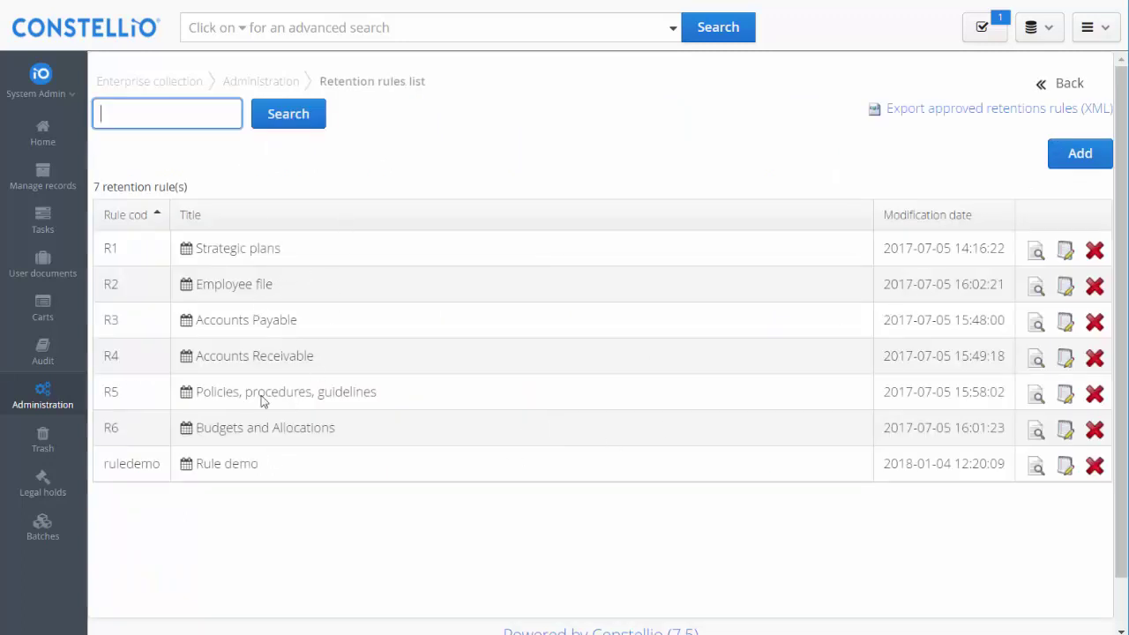
{"action": "left_click", "coordinate": [1069, 164]}
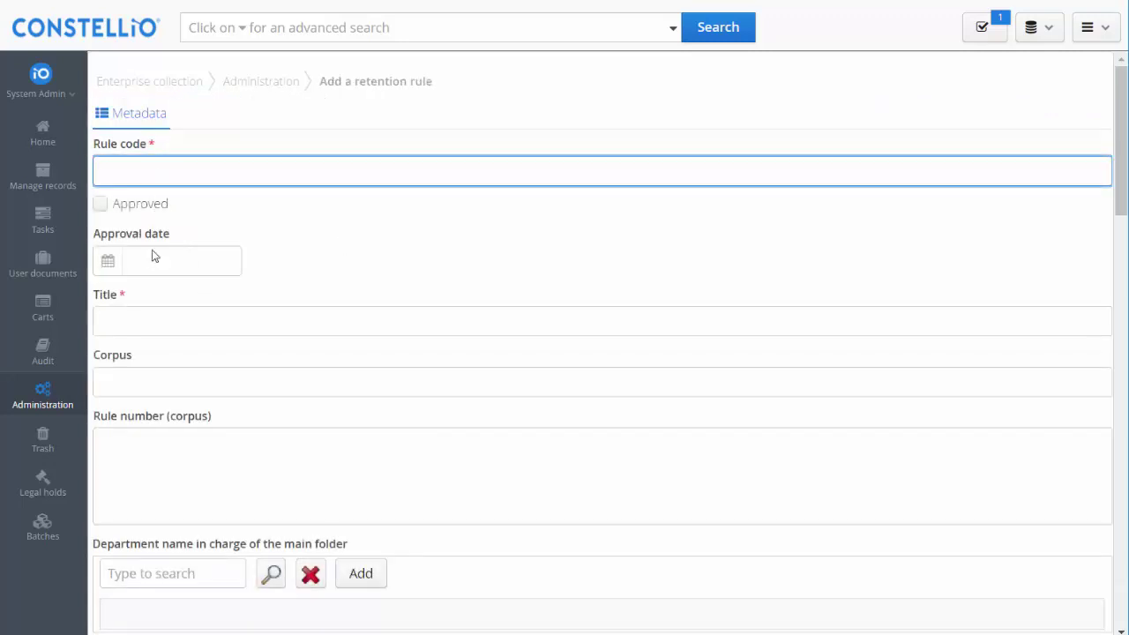
{"action": "scroll", "coordinate": [225, 253], "scroll_direction": "down", "scroll_amount": 5}
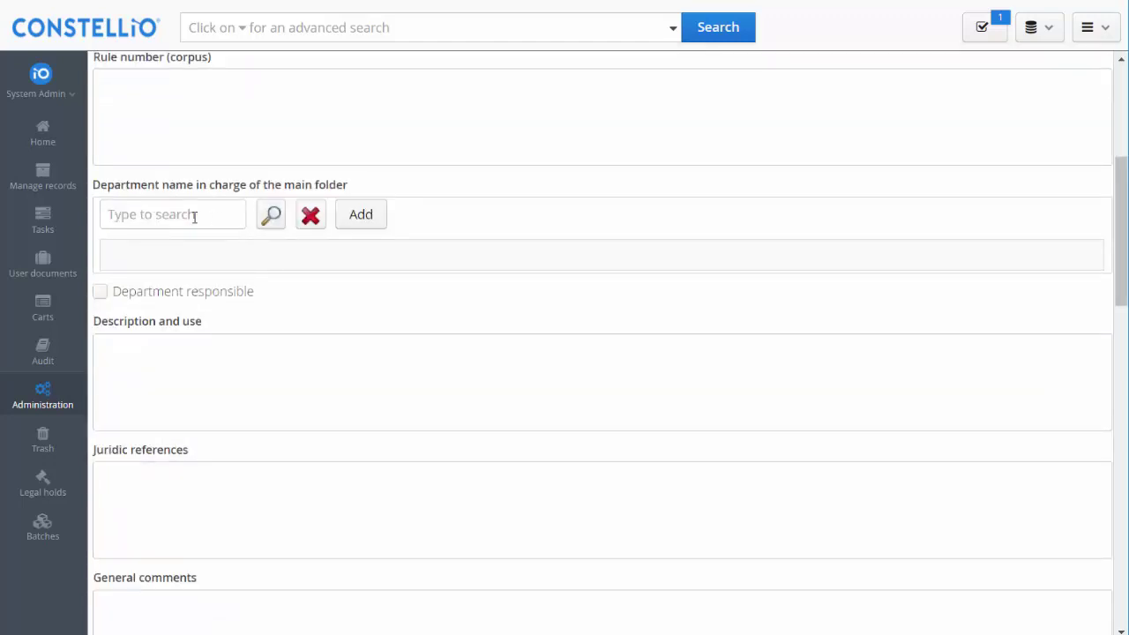
{"action": "scroll", "coordinate": [277, 256], "scroll_direction": "down", "scroll_amount": 9}
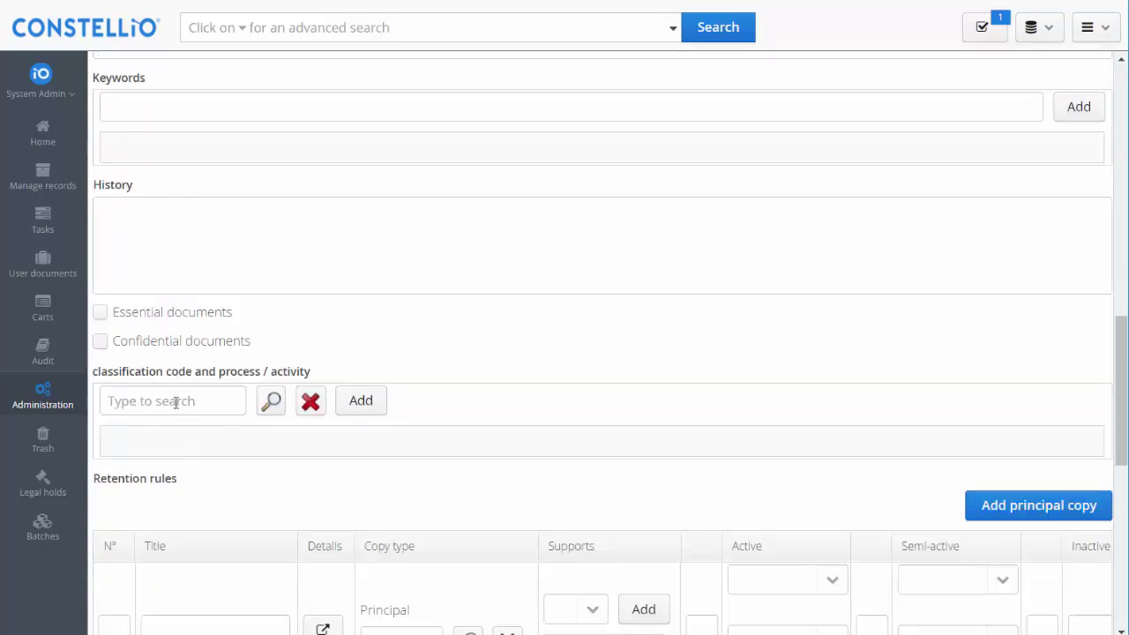
{"action": "scroll", "coordinate": [212, 408], "scroll_direction": "down", "scroll_amount": 4}
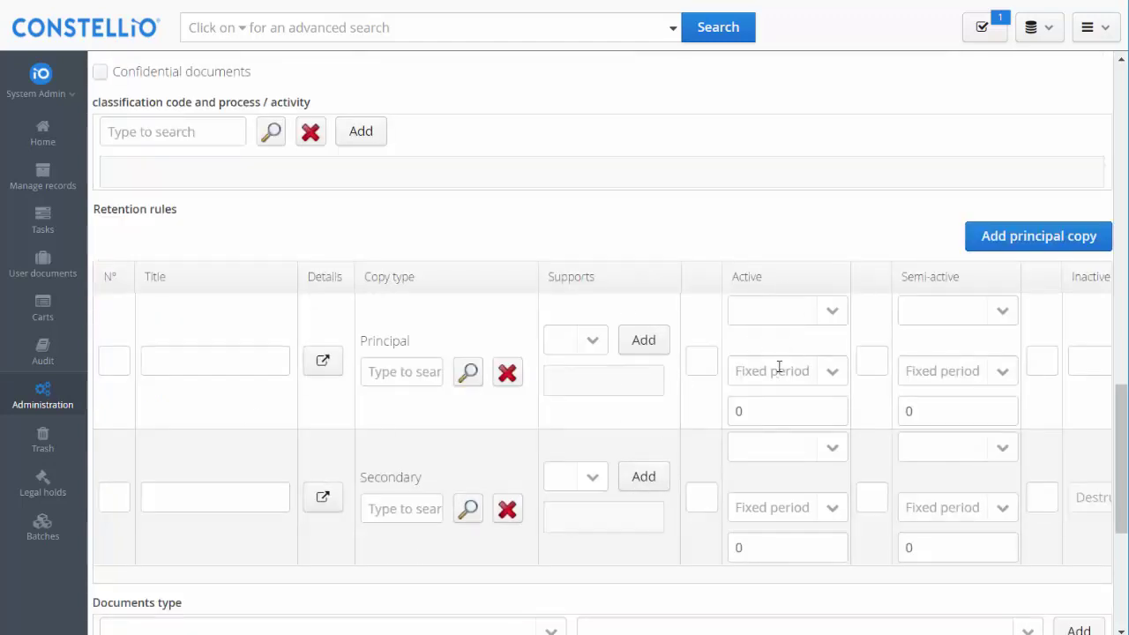
Give the principal copy Magnetic disc support, active 2, semi-active 3, inactive Destruction
{"action": "key", "text": "ctrl+minus"}
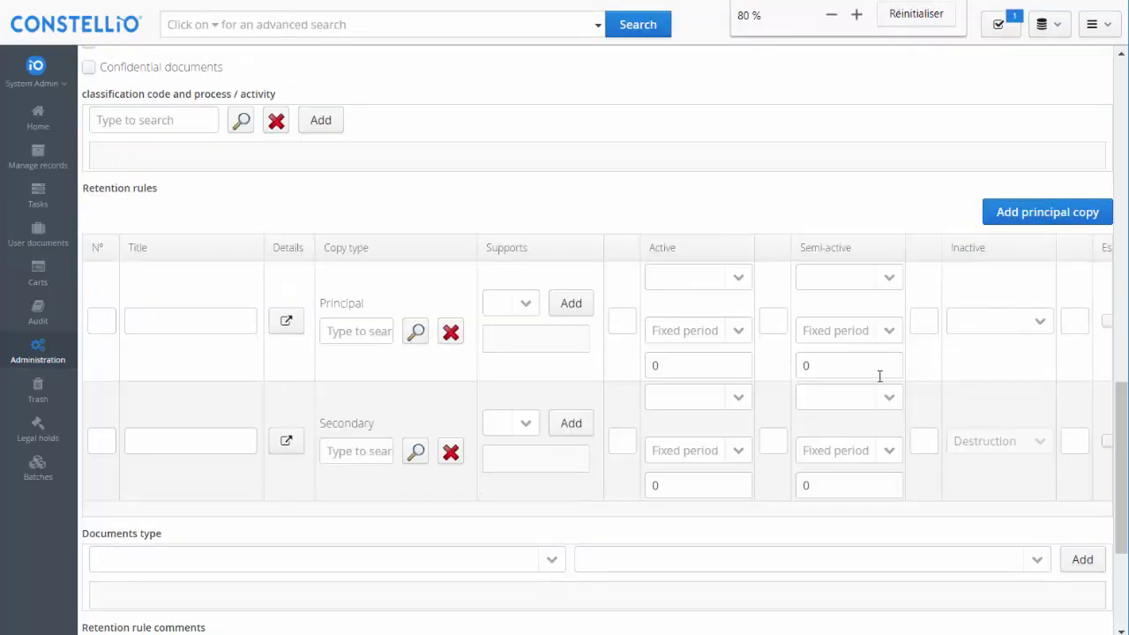
{"action": "key", "text": "ctrl+minus"}
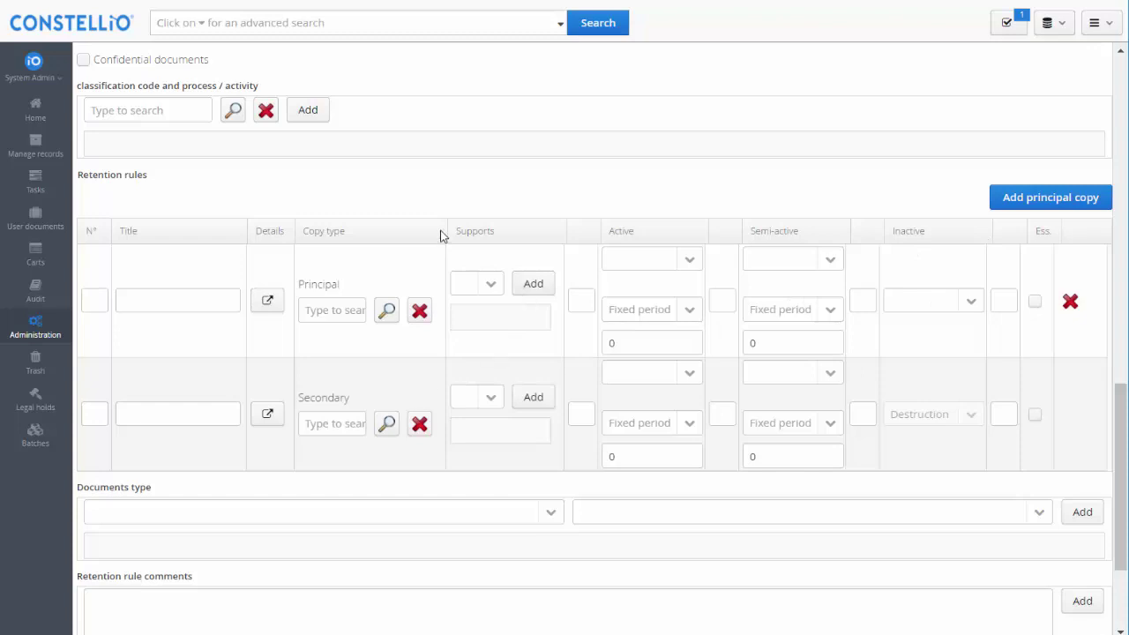
{"action": "left_click", "coordinate": [495, 295]}
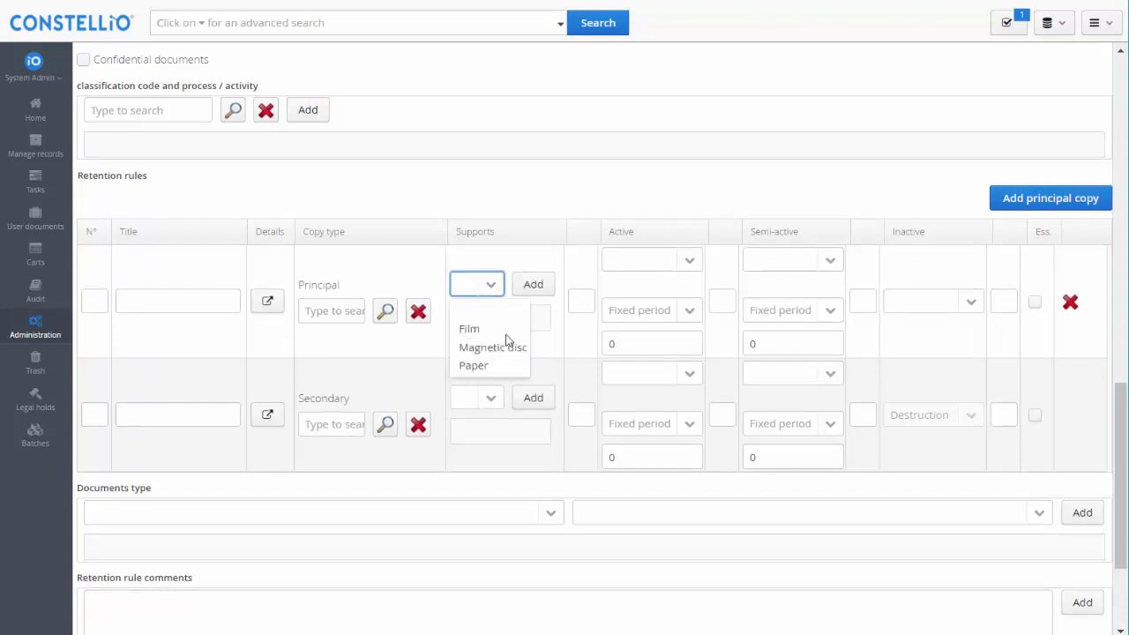
{"action": "left_click", "coordinate": [507, 344]}
{"action": "left_click", "coordinate": [533, 282]}
{"action": "left_click", "coordinate": [692, 261]}
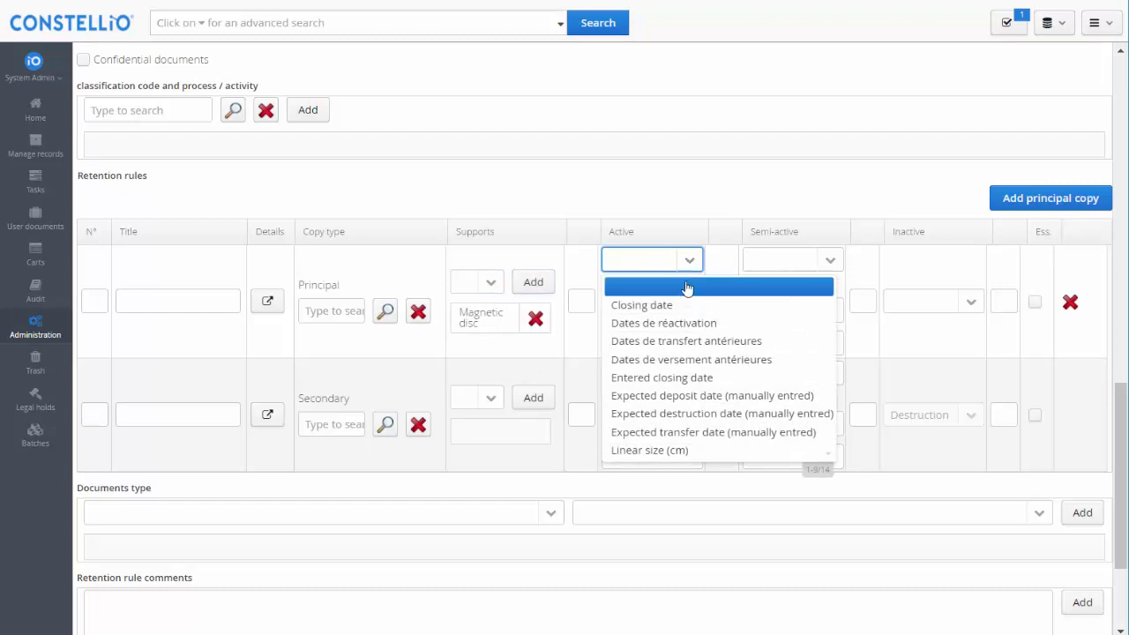
{"action": "left_click", "coordinate": [623, 261]}
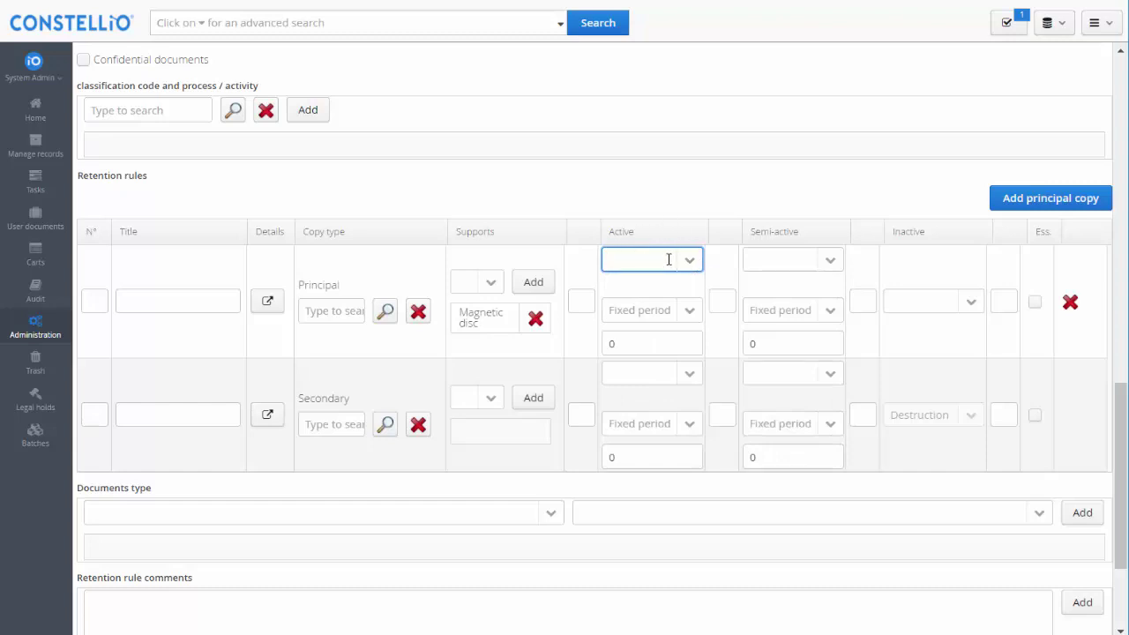
{"action": "left_click", "coordinate": [643, 344]}
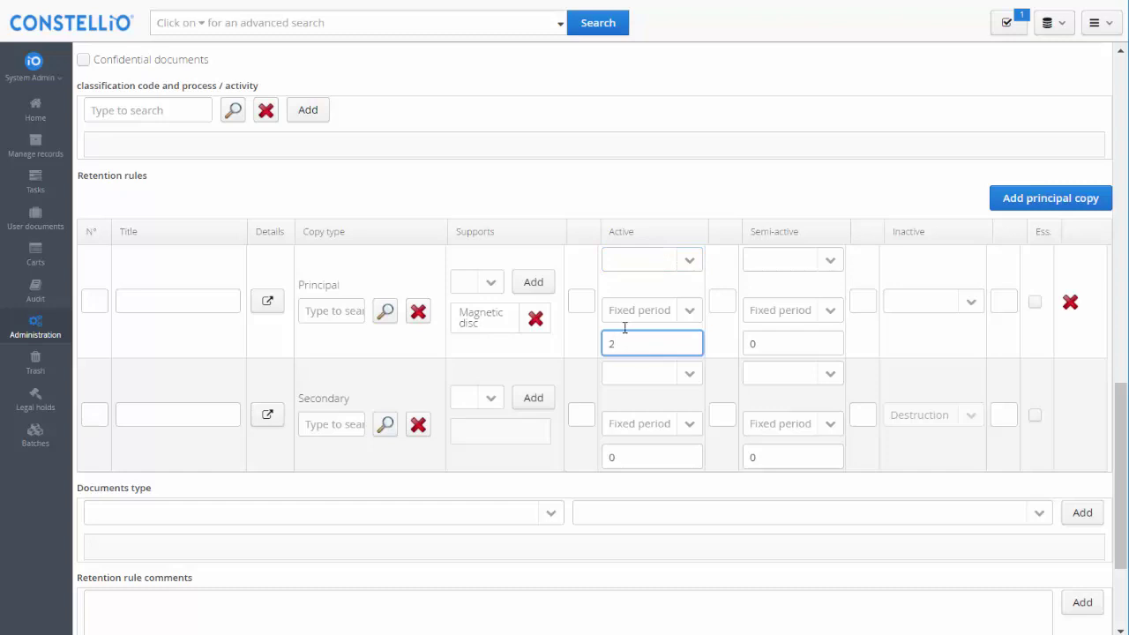
{"action": "left_click", "coordinate": [793, 344]}
{"action": "type", "text": "3"}
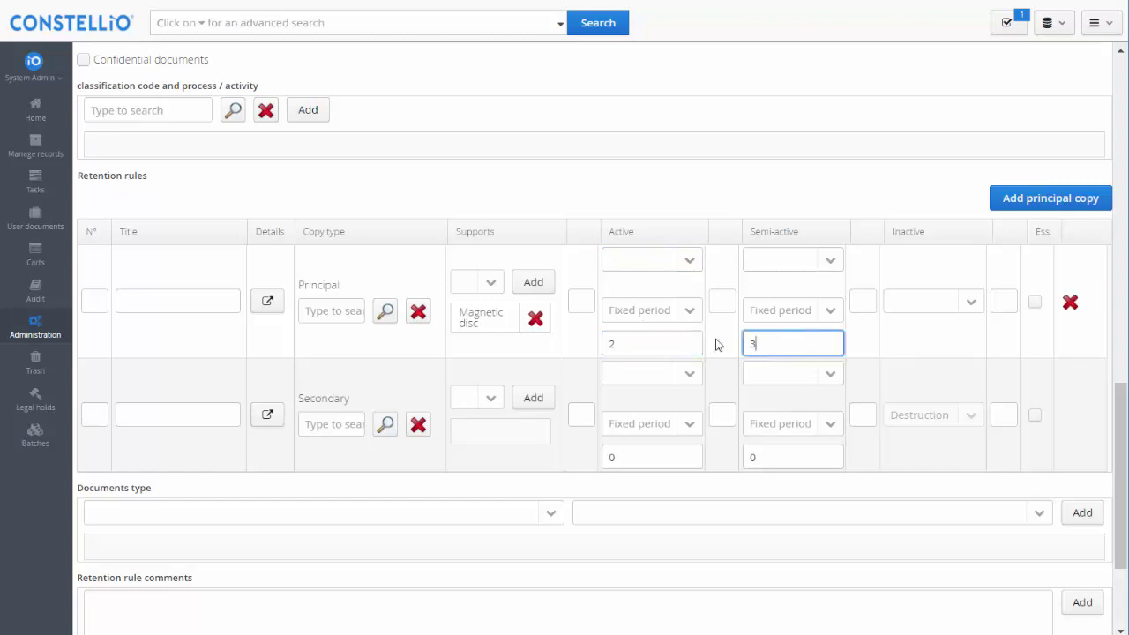
{"action": "left_click", "coordinate": [970, 301]}
{"action": "left_click", "coordinate": [964, 364]}
Give the secondary copy Magnetic disc support with active period 1 and semi-active 2
{"action": "left_click", "coordinate": [490, 398]}
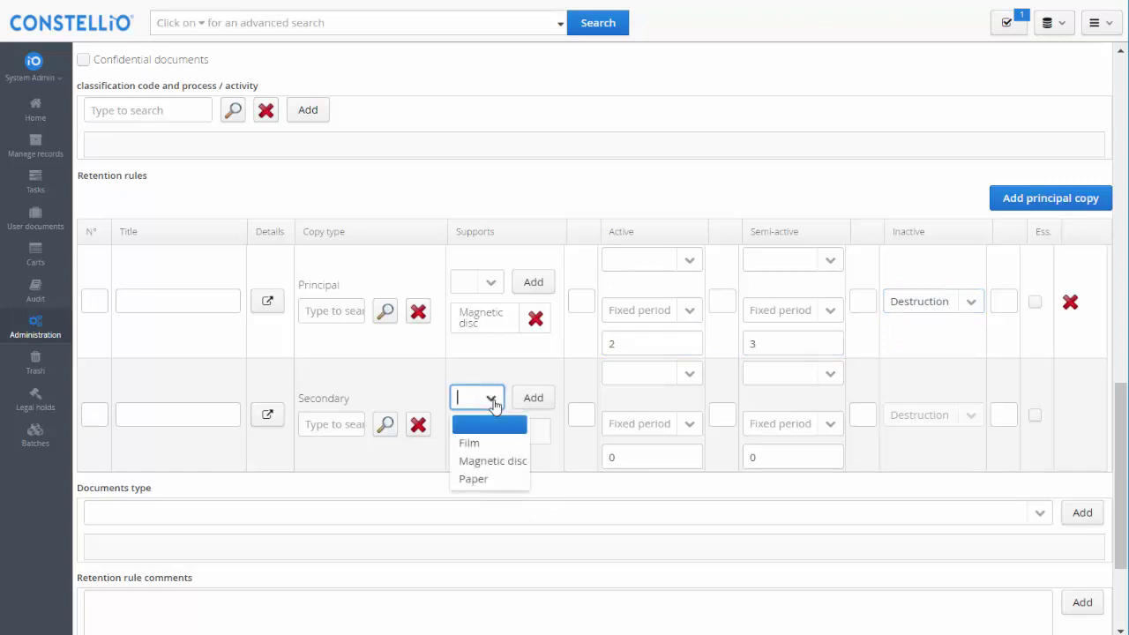
{"action": "left_click", "coordinate": [484, 462]}
{"action": "left_click", "coordinate": [529, 399]}
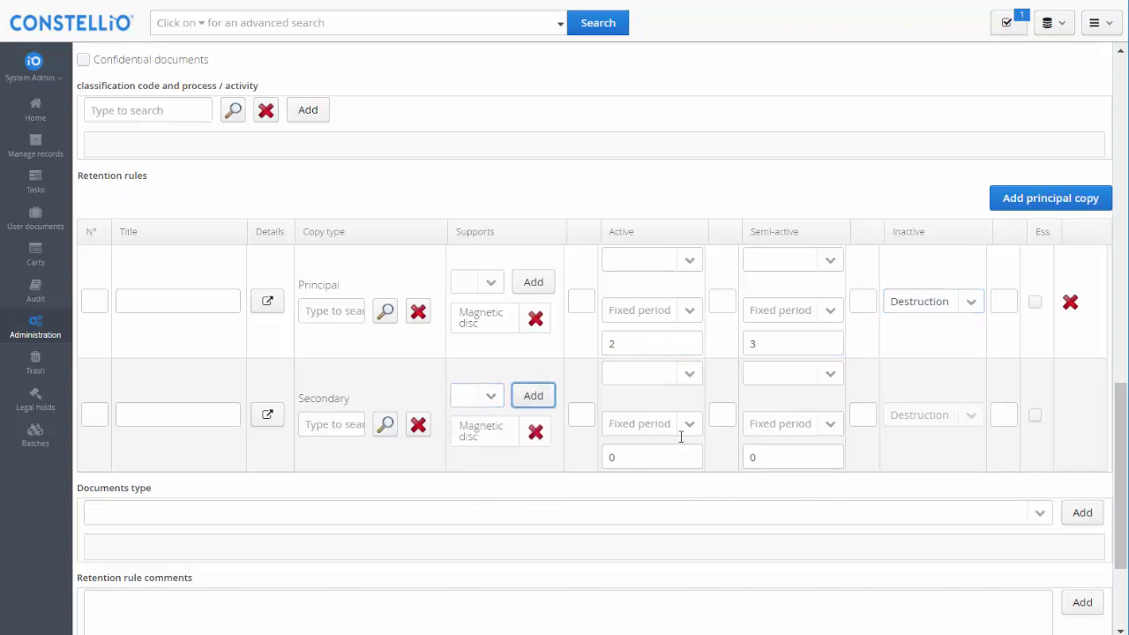
{"action": "left_click", "coordinate": [625, 459]}
{"action": "left_click_drag", "start_coordinate": [625, 460], "coordinate": [544, 455]}
{"action": "type", "text": "1"}
{"action": "key", "text": "Tab"}
{"action": "type", "text": "2"}
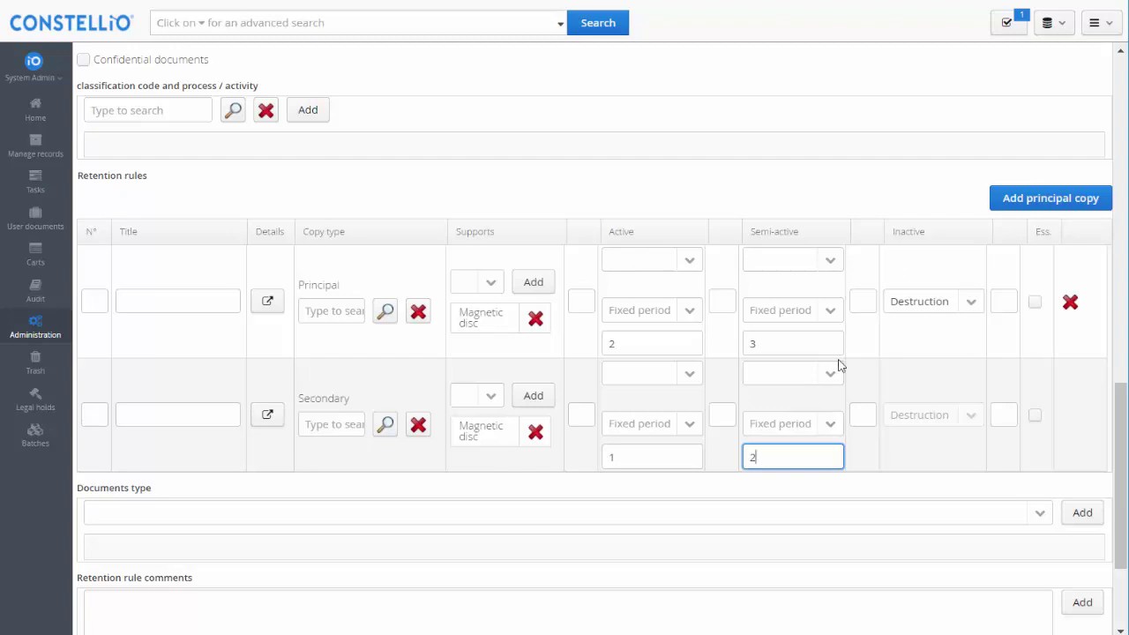
Dismiss the principal copy-type search unchosen, then leave the rule form for Administration
{"action": "scroll", "coordinate": [839, 361], "scroll_direction": "up", "scroll_amount": 15}
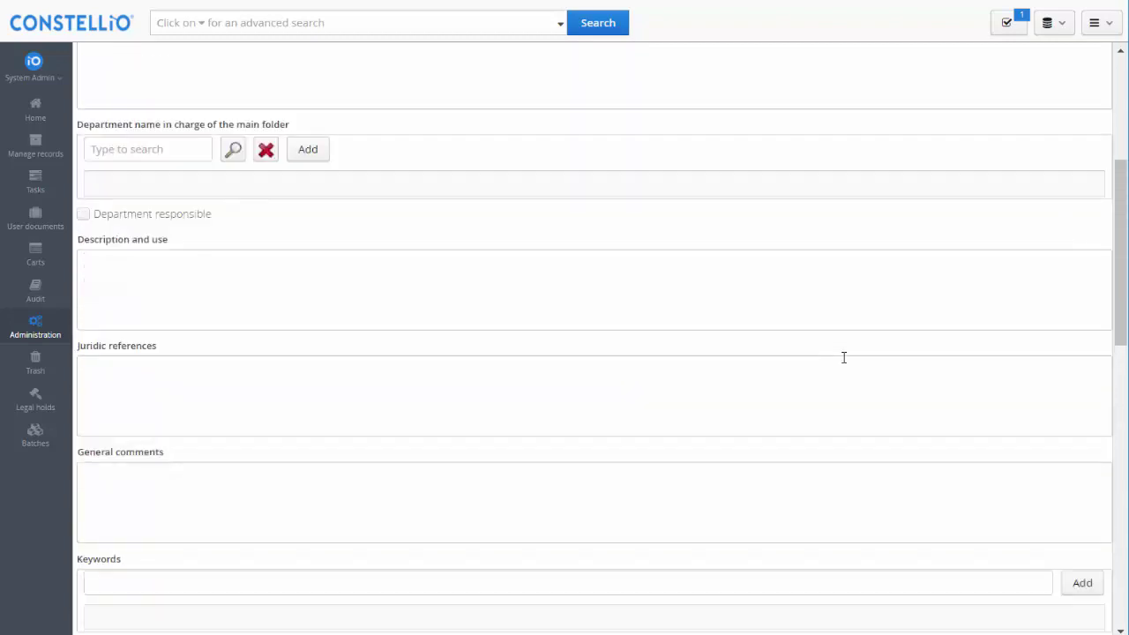
{"action": "scroll", "coordinate": [843, 357], "scroll_direction": "down", "scroll_amount": 10}
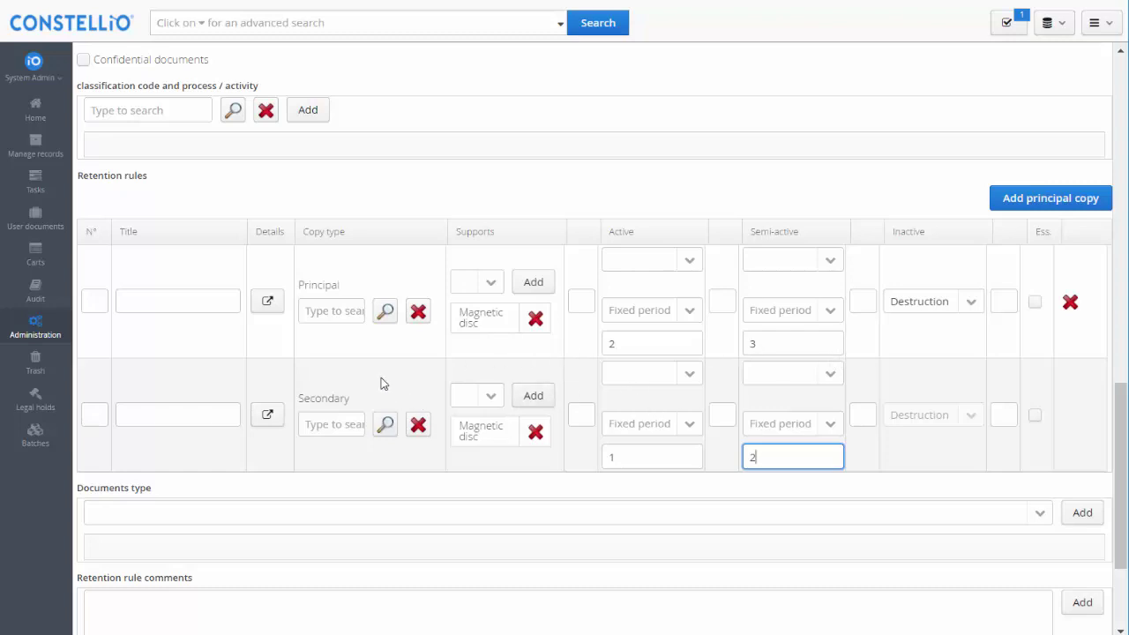
{"action": "left_click", "coordinate": [385, 312]}
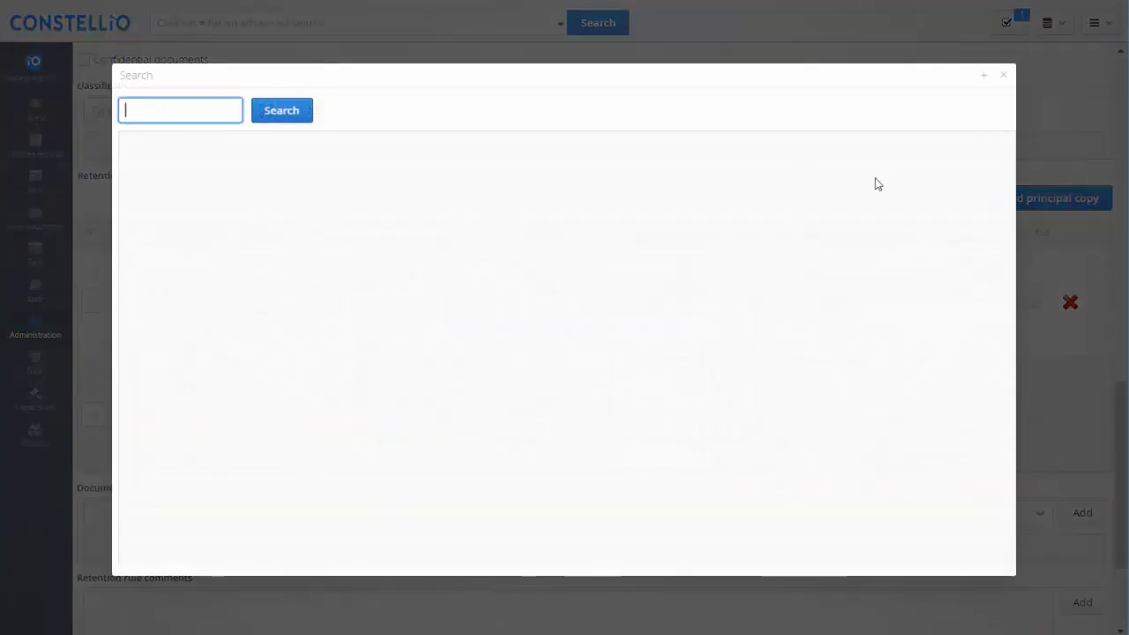
{"action": "left_click", "coordinate": [1003, 76]}
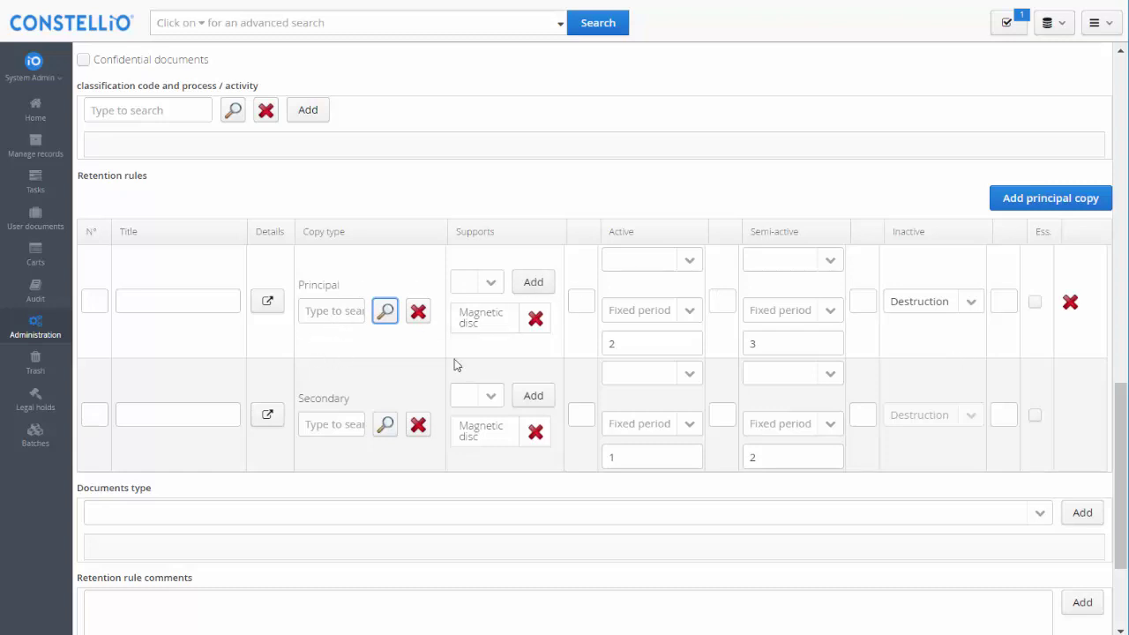
{"action": "left_click", "coordinate": [56, 336]}
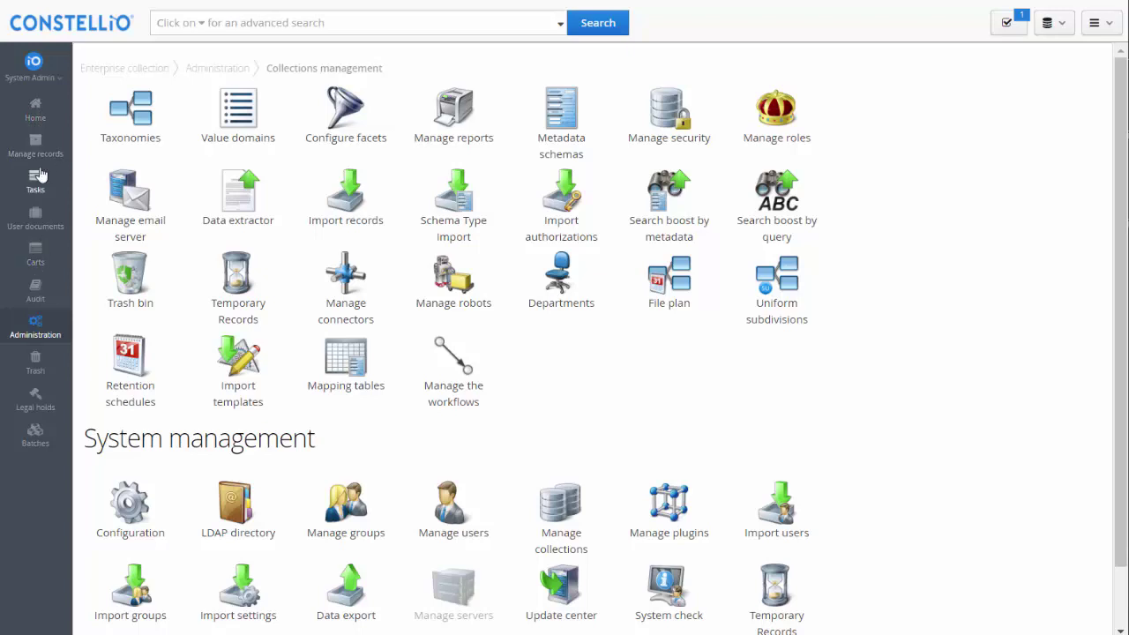
On Home, expand 10 - Administration and 10.1 - Governance, then go to Records management
{"action": "left_click", "coordinate": [37, 114]}
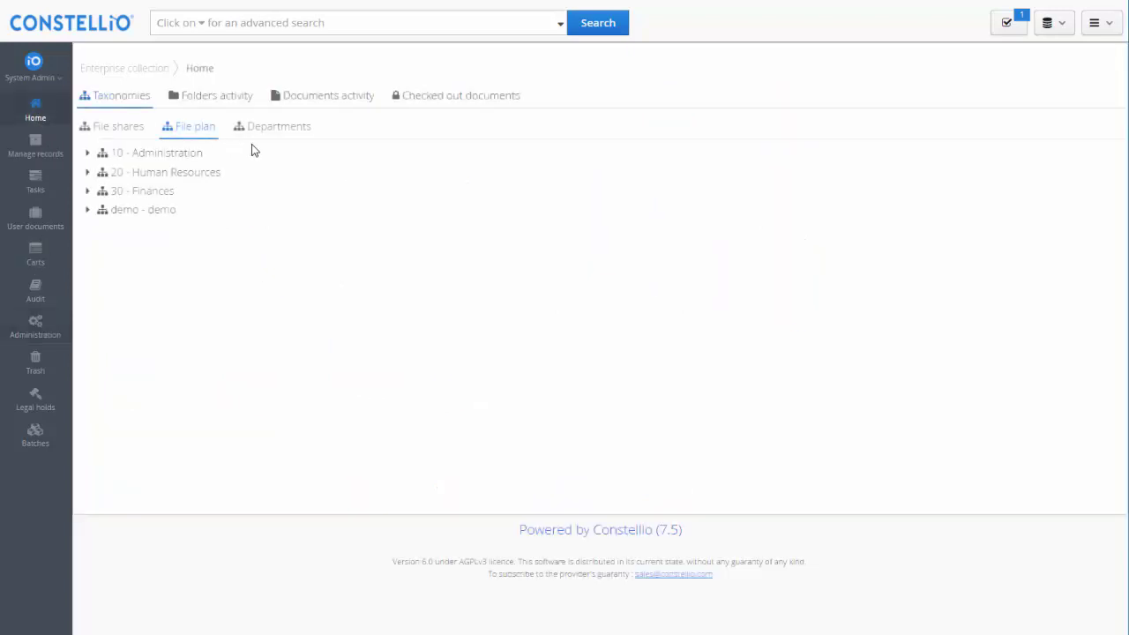
{"action": "left_click", "coordinate": [87, 153]}
{"action": "left_click", "coordinate": [102, 172]}
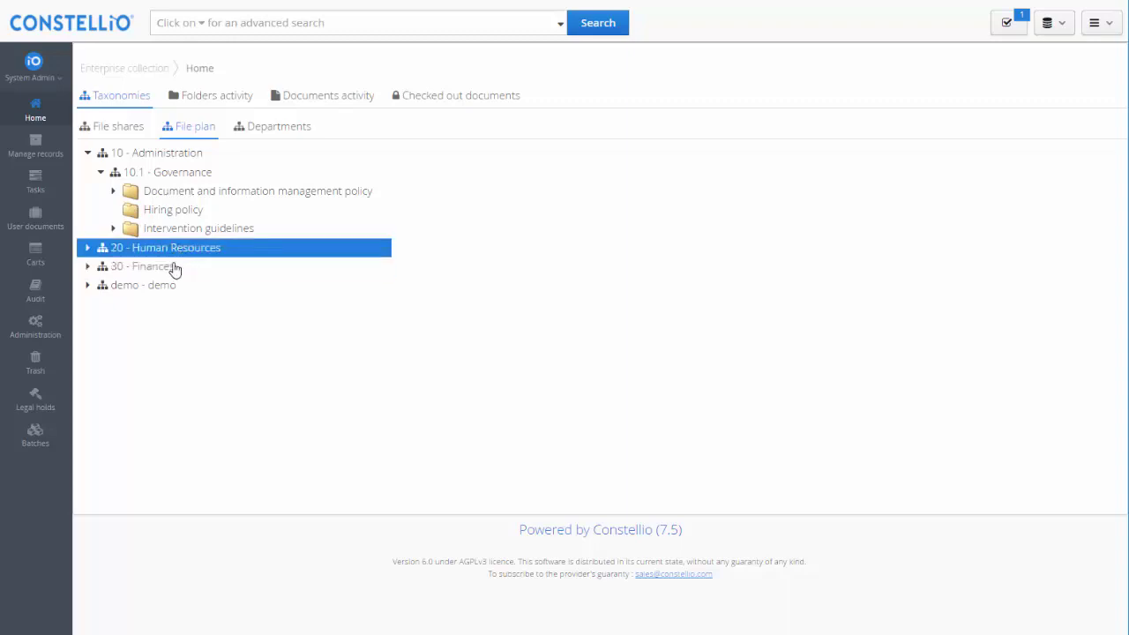
{"action": "left_click", "coordinate": [39, 152]}
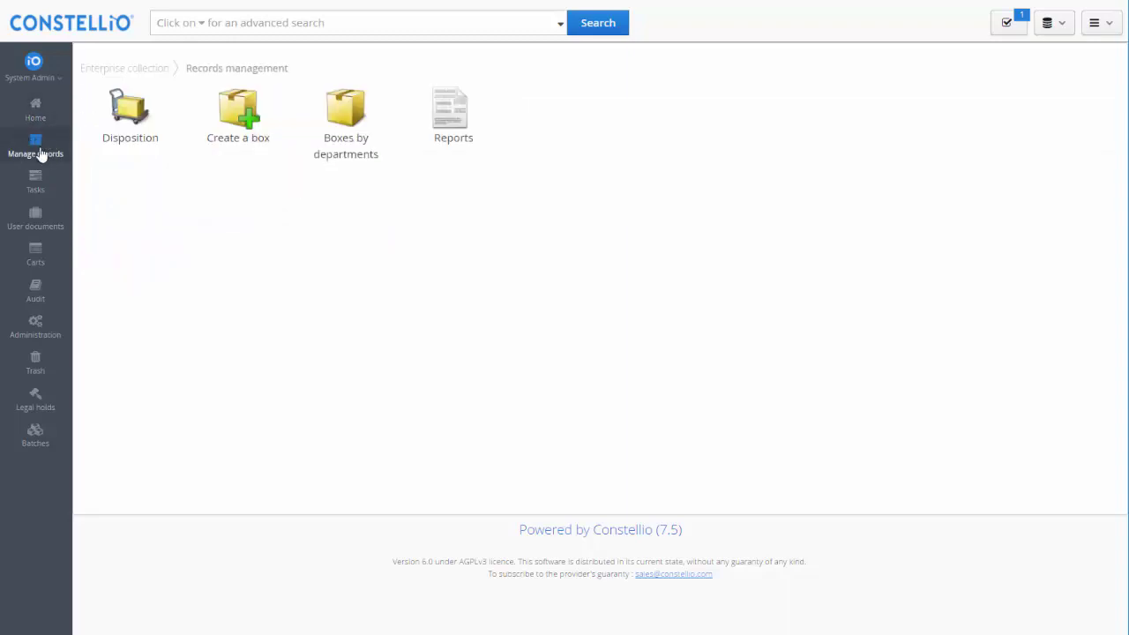
Search active folders to transfer to semi-active for department 1.3.1 - Hiring
{"action": "left_click", "coordinate": [134, 112]}
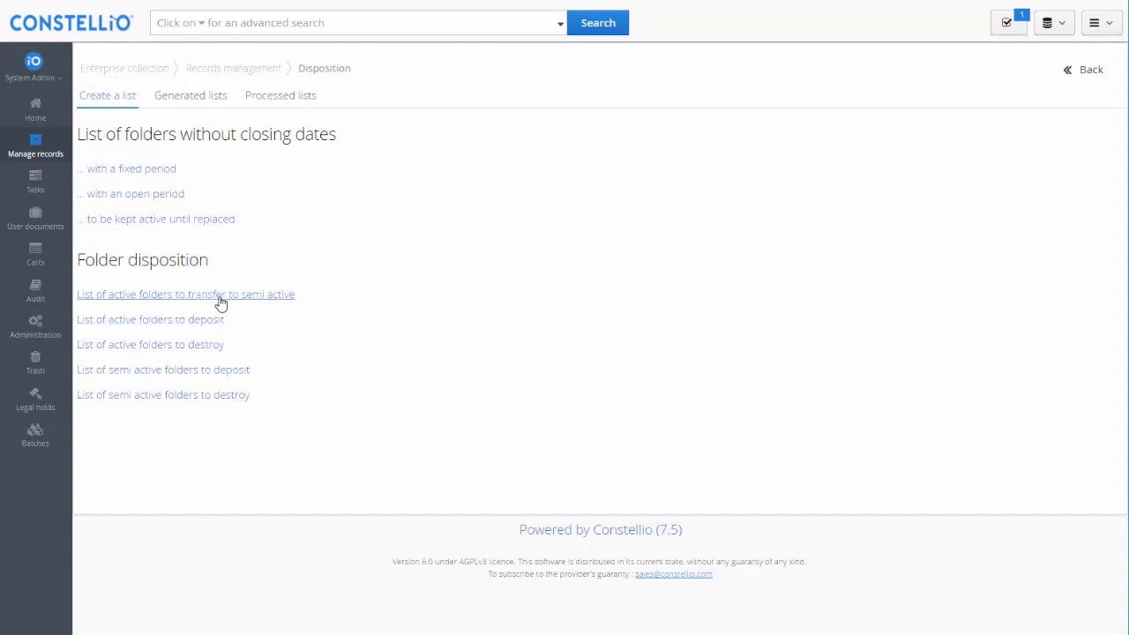
{"action": "left_click", "coordinate": [220, 300]}
{"action": "left_click", "coordinate": [296, 99]}
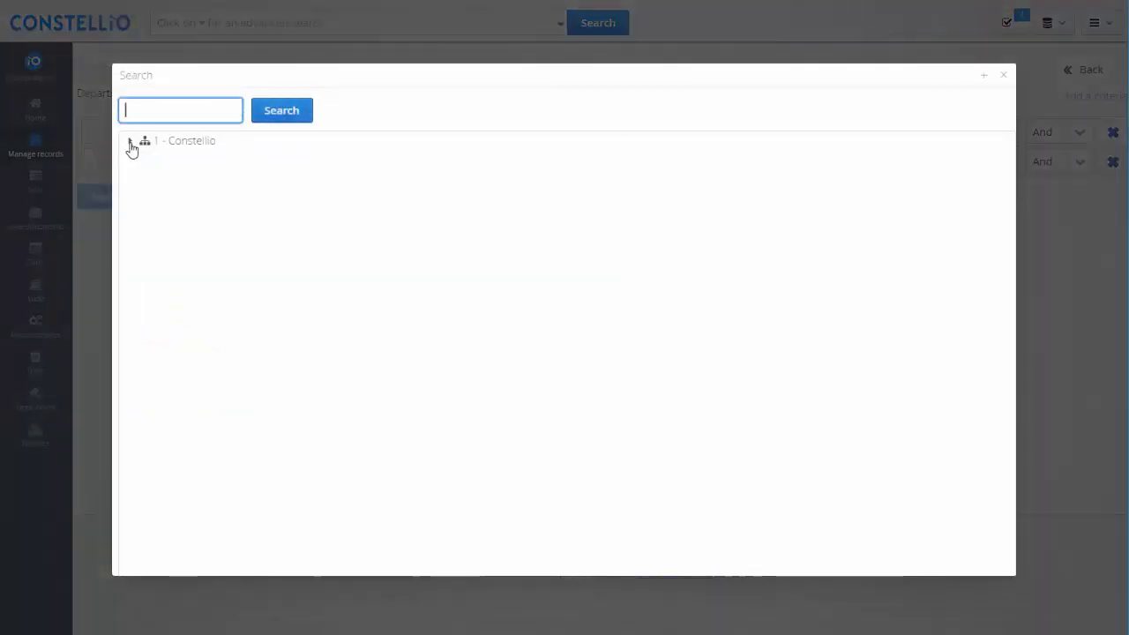
{"action": "left_click", "coordinate": [131, 143]}
{"action": "left_click", "coordinate": [143, 199]}
{"action": "left_click", "coordinate": [217, 218]}
{"action": "left_click", "coordinate": [132, 201]}
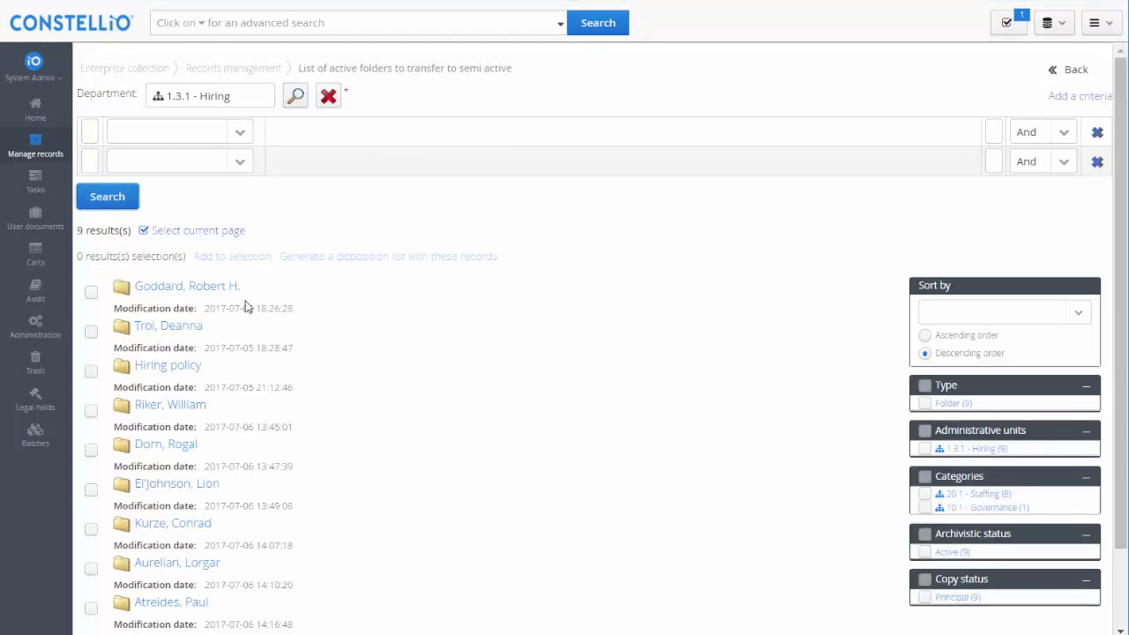
Select the first eight Hiring folders and start generating a disposition list from them
{"action": "scroll", "coordinate": [392, 318], "scroll_direction": "down", "scroll_amount": 2}
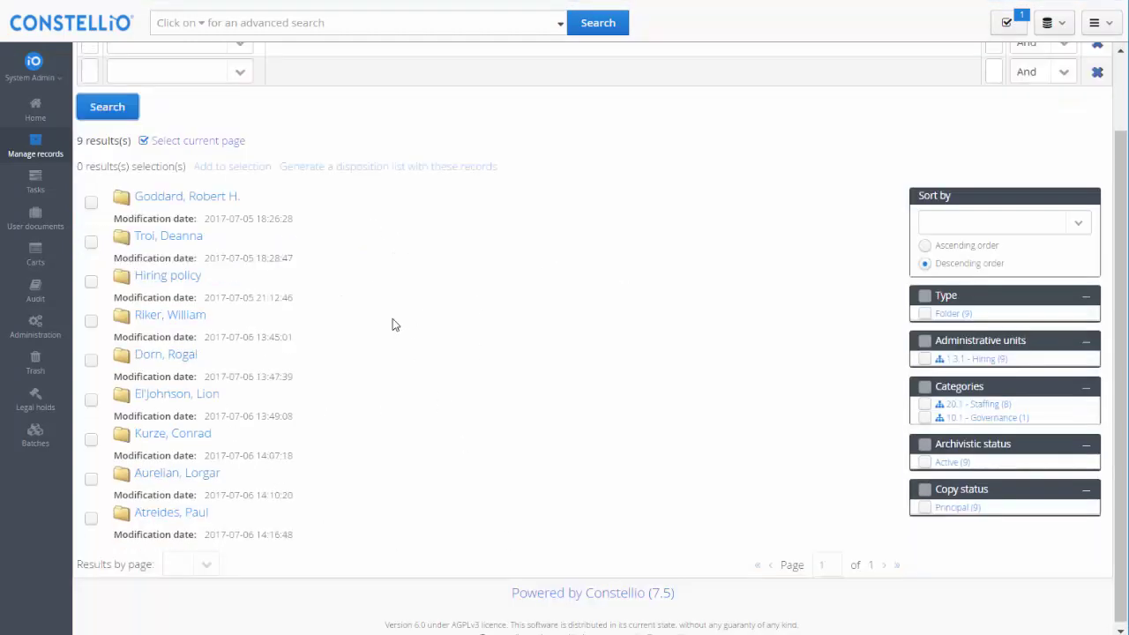
{"action": "scroll", "coordinate": [379, 316], "scroll_direction": "up", "scroll_amount": 2}
{"action": "scroll", "coordinate": [364, 313], "scroll_direction": "down", "scroll_amount": 2}
{"action": "scroll", "coordinate": [362, 312], "scroll_direction": "up", "scroll_amount": 2}
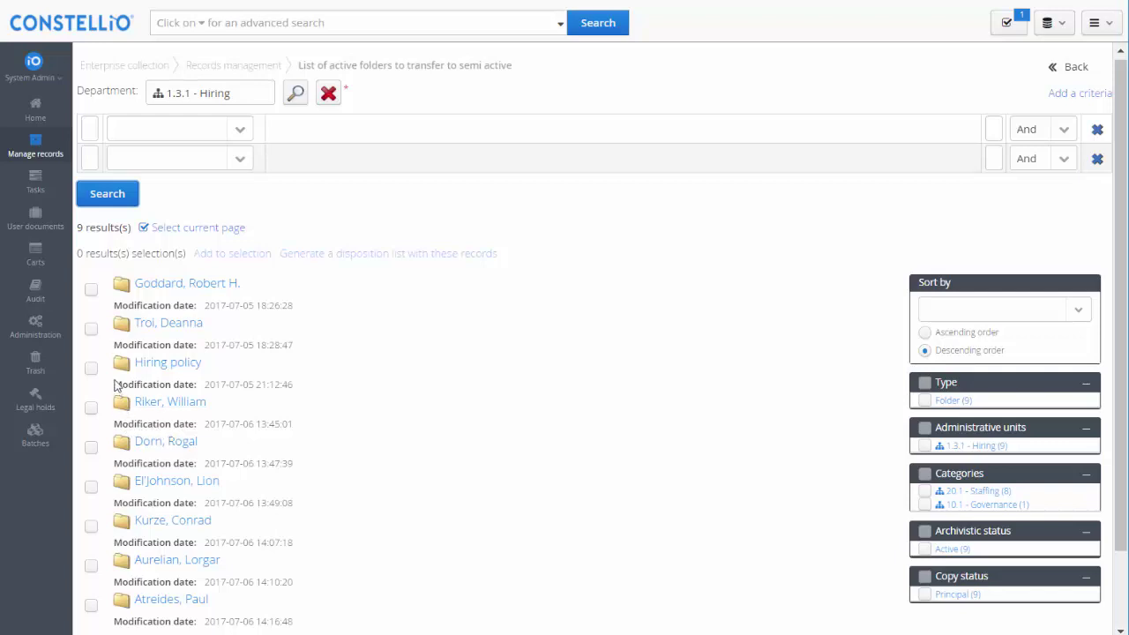
{"action": "left_click", "coordinate": [91, 289]}
{"action": "left_click", "coordinate": [91, 329]}
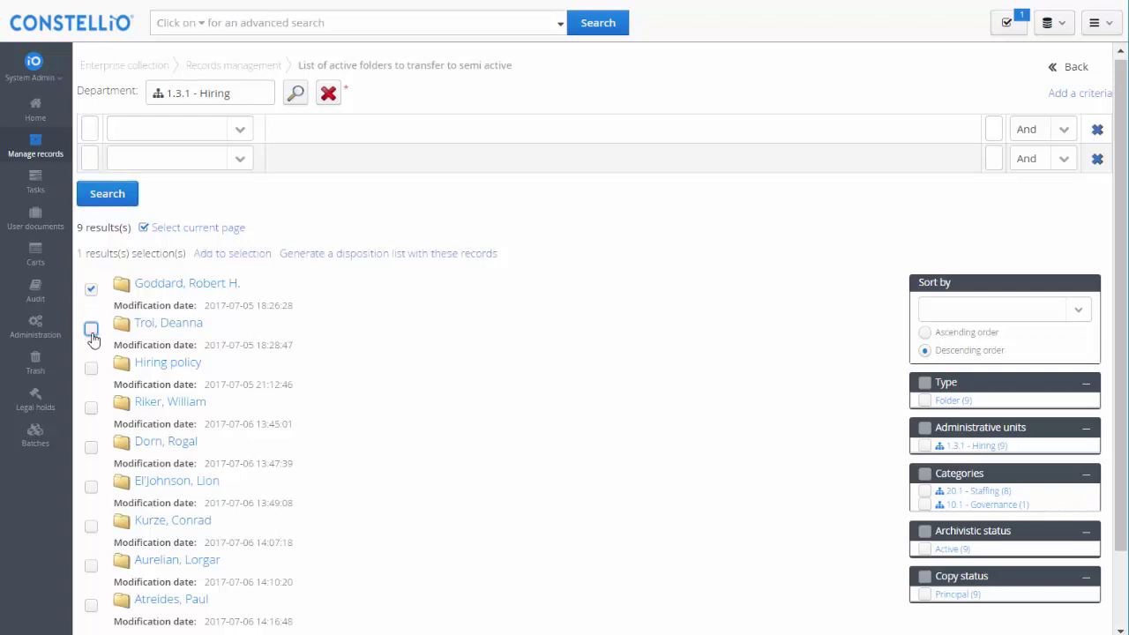
{"action": "left_click", "coordinate": [91, 368]}
{"action": "left_click", "coordinate": [91, 407]}
{"action": "left_click", "coordinate": [91, 447]}
{"action": "left_click", "coordinate": [92, 488]}
{"action": "left_click", "coordinate": [92, 528]}
{"action": "left_click", "coordinate": [91, 567]}
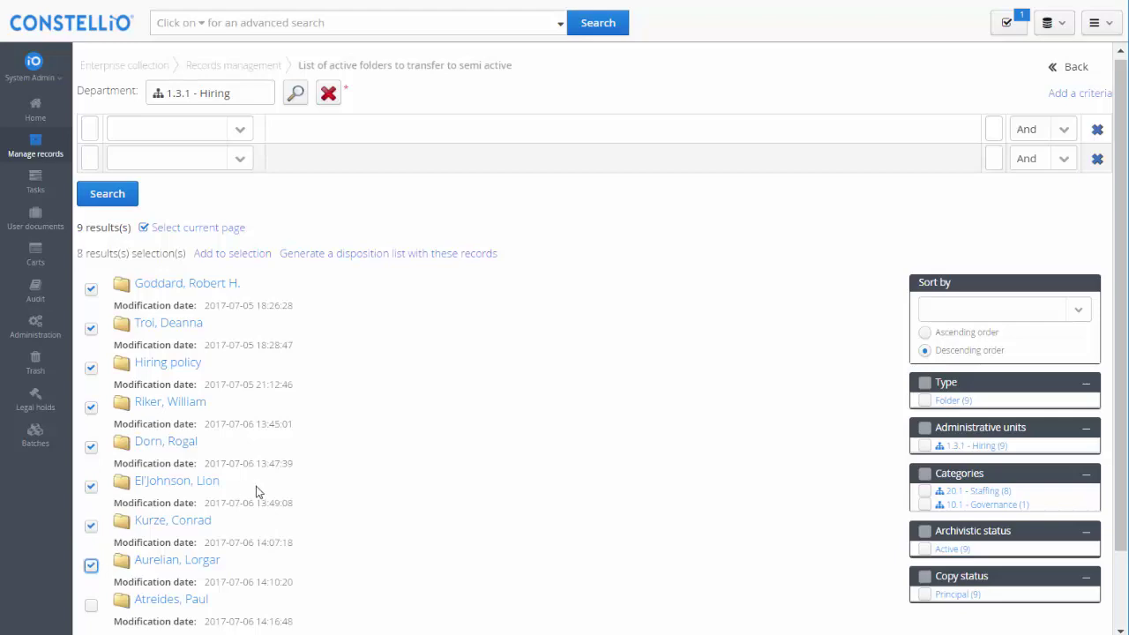
{"action": "left_click", "coordinate": [356, 255]}
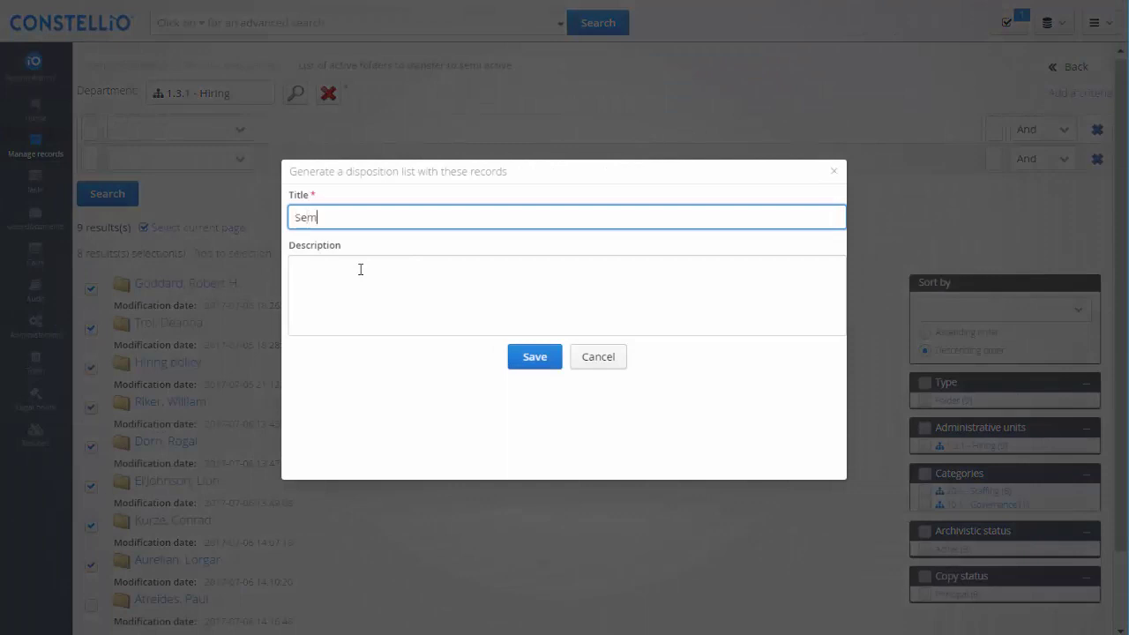
Save the Hiring folders-to-transfer disposition list with the title 'Semi actif list'
{"action": "type", "text": "Semi actif I"}
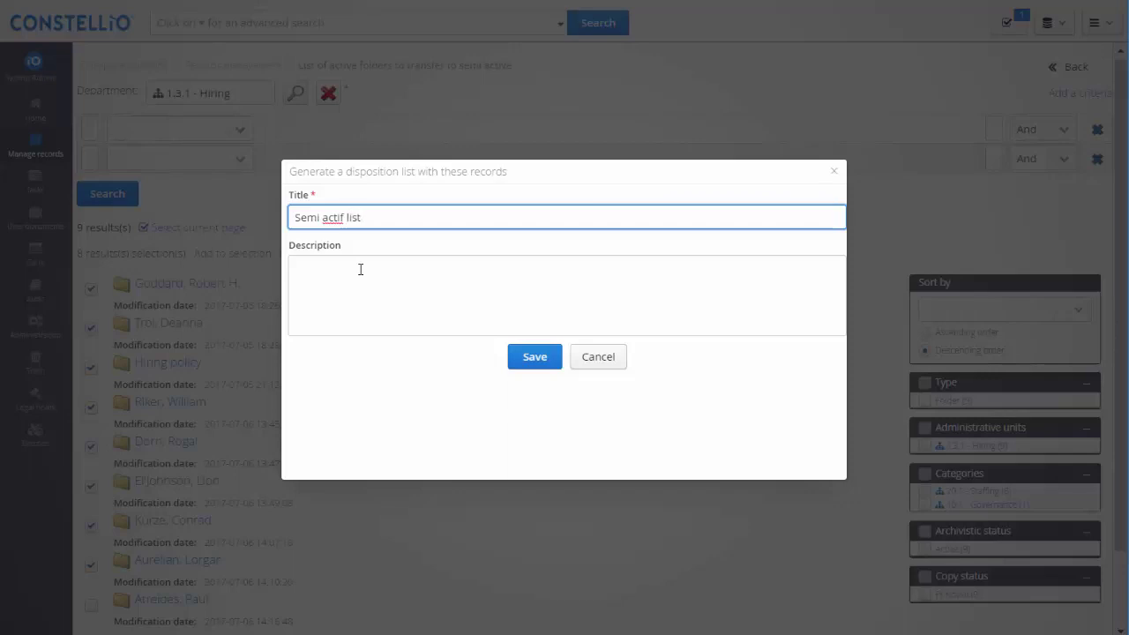
{"action": "left_click", "coordinate": [522, 358]}
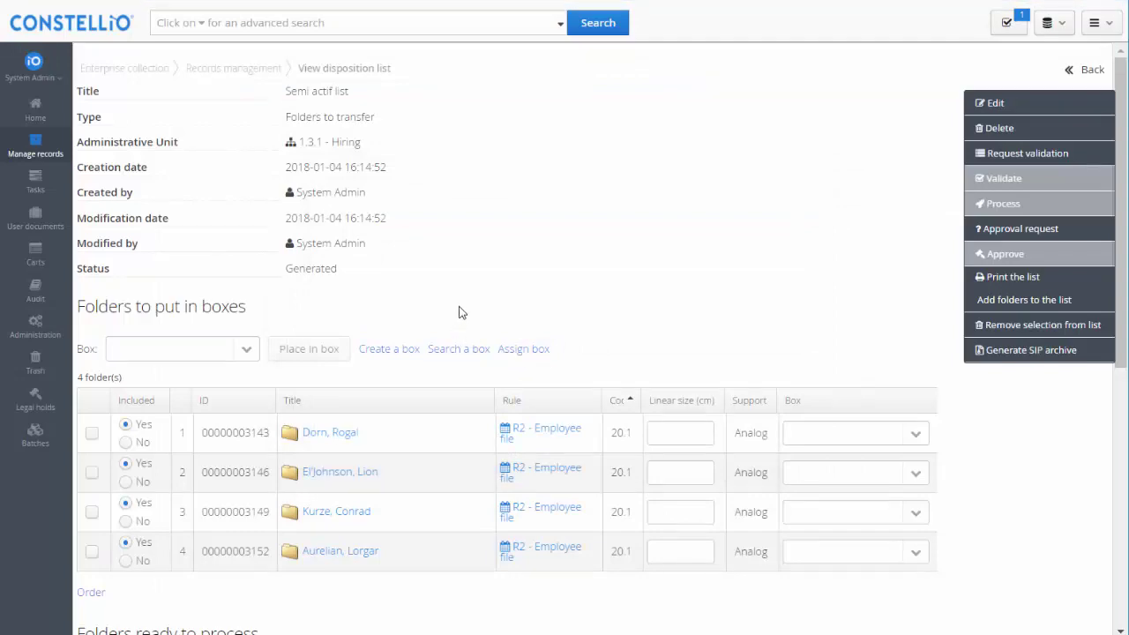
{"action": "scroll", "coordinate": [470, 275], "scroll_direction": "down", "scroll_amount": 5}
{"action": "scroll", "coordinate": [462, 243], "scroll_direction": "up", "scroll_amount": 3}
{"action": "scroll", "coordinate": [462, 243], "scroll_direction": "up", "scroll_amount": 2}
{"action": "scroll", "coordinate": [462, 239], "scroll_direction": "down", "scroll_amount": 3}
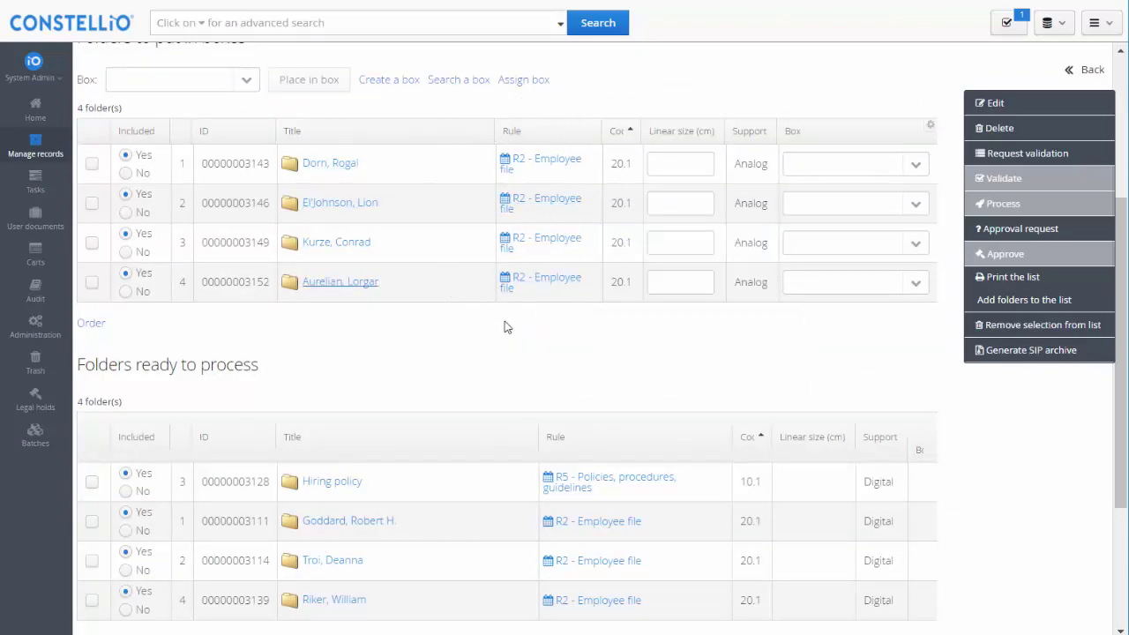
{"action": "scroll", "coordinate": [554, 347], "scroll_direction": "down", "scroll_amount": 1}
{"action": "scroll", "coordinate": [554, 347], "scroll_direction": "down", "scroll_amount": 1}
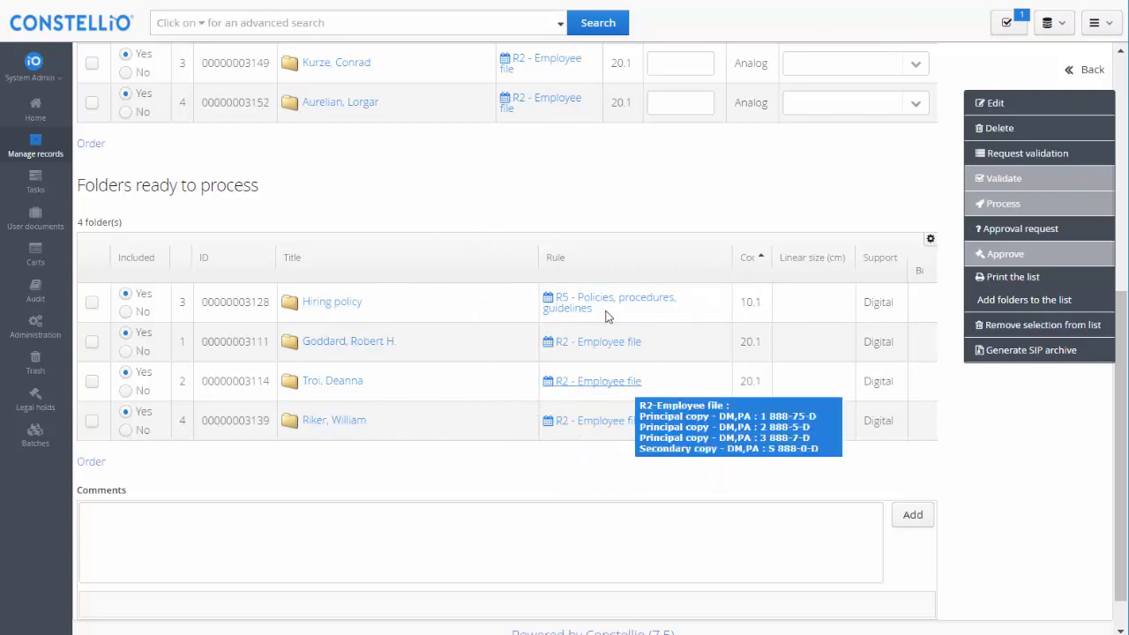
{"action": "scroll", "coordinate": [476, 247], "scroll_direction": "up", "scroll_amount": 2}
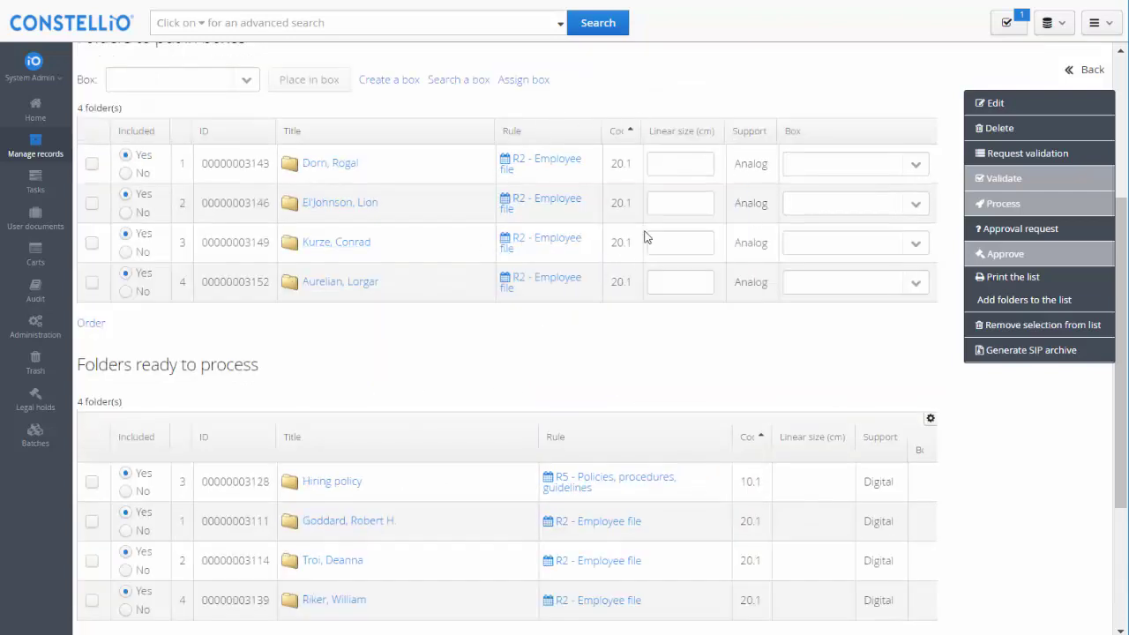
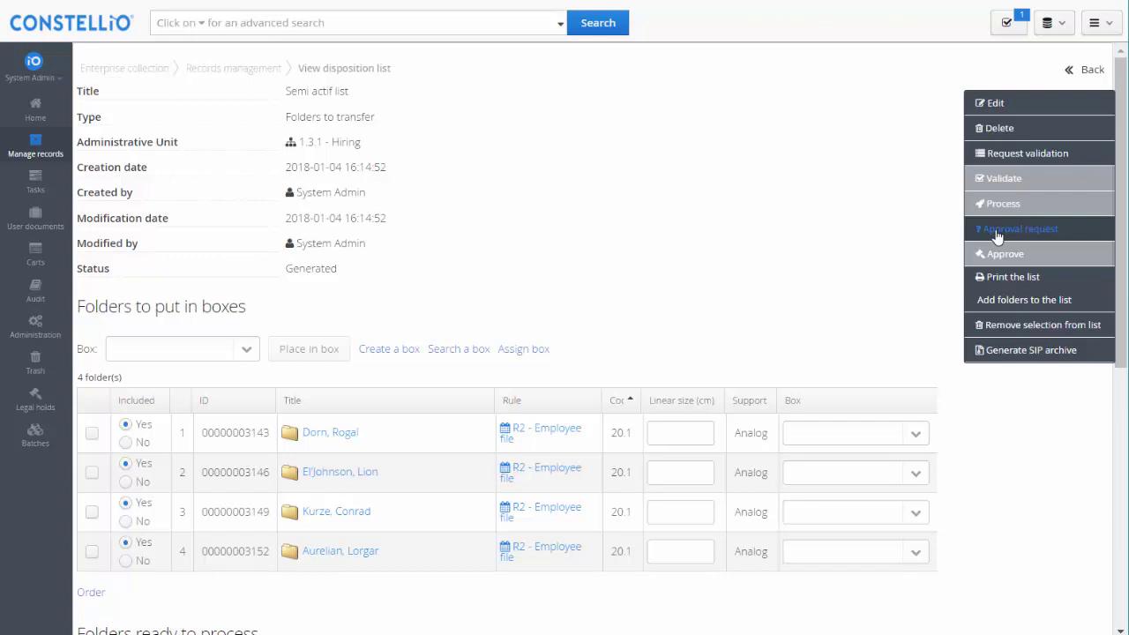
Send an approval request for the Semi actif list to the chosen reviewer
{"action": "left_click", "coordinate": [996, 233]}
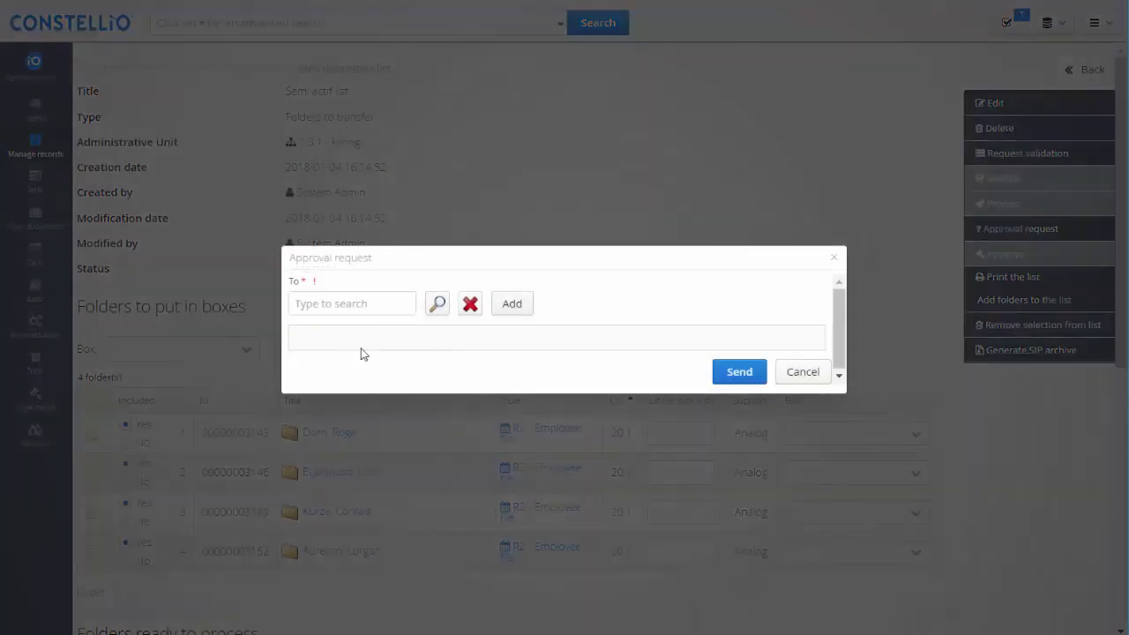
{"action": "left_click", "coordinate": [320, 305]}
{"action": "type", "text": "r"}
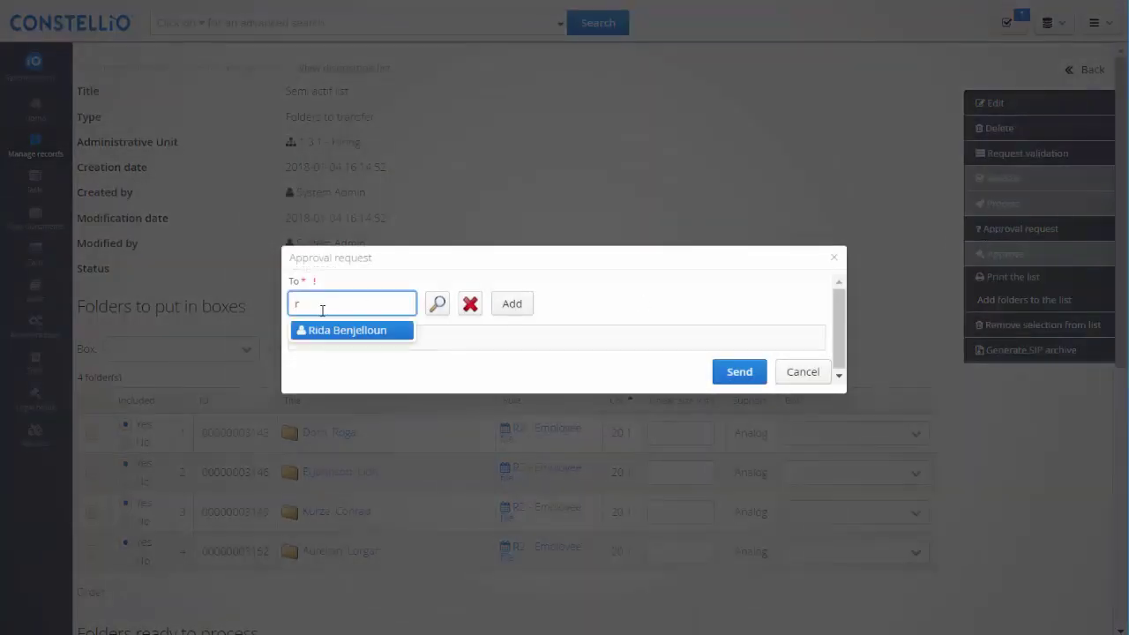
{"action": "left_click", "coordinate": [325, 332]}
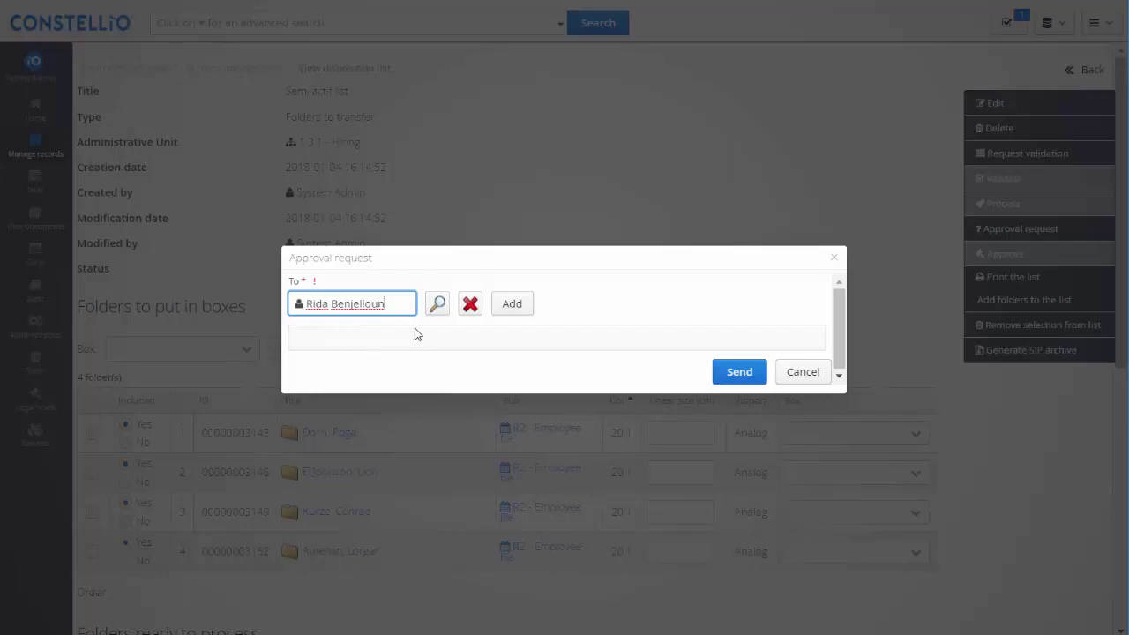
{"action": "left_click", "coordinate": [527, 310]}
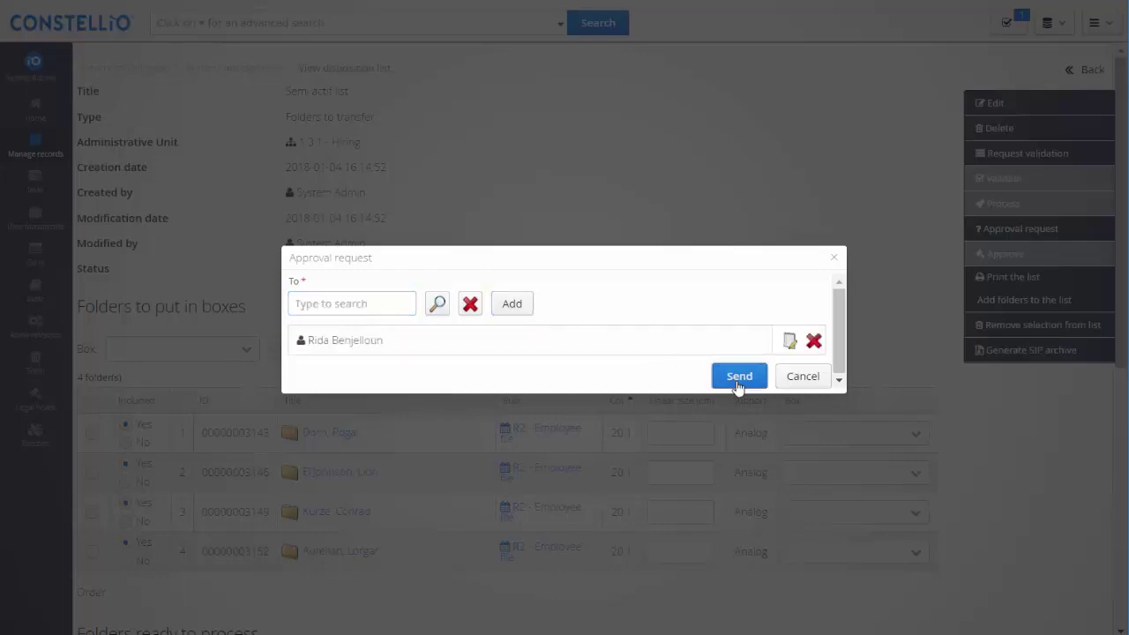
{"action": "left_click", "coordinate": [738, 379]}
Sign out of the administrator account and sign in with the reviewer's username and password
{"action": "left_click", "coordinate": [41, 79]}
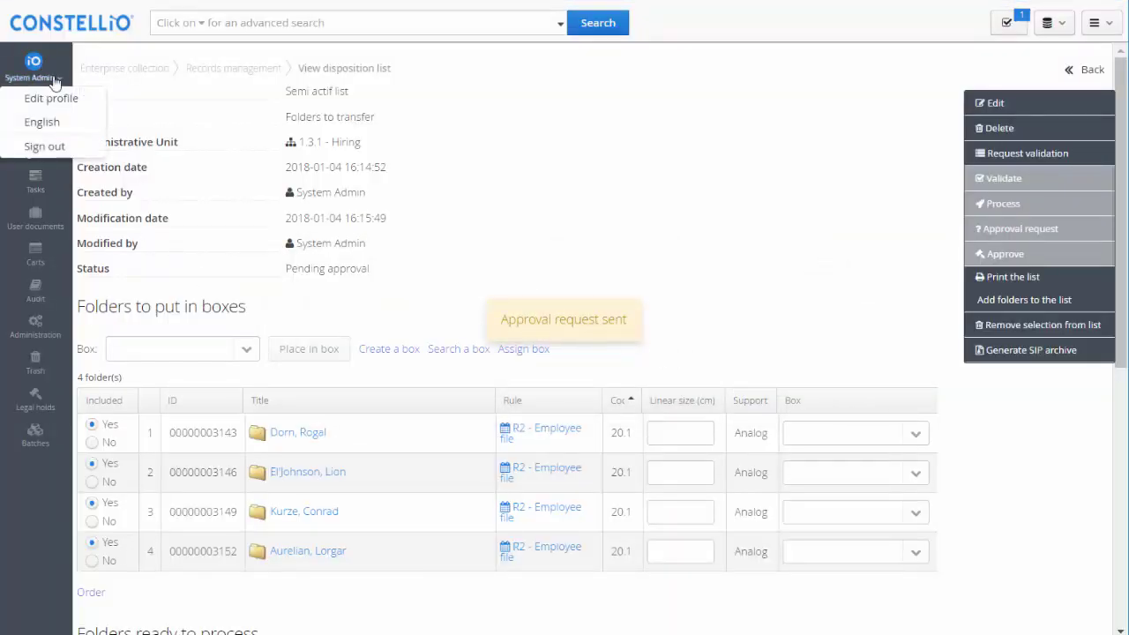
{"action": "left_click", "coordinate": [44, 147]}
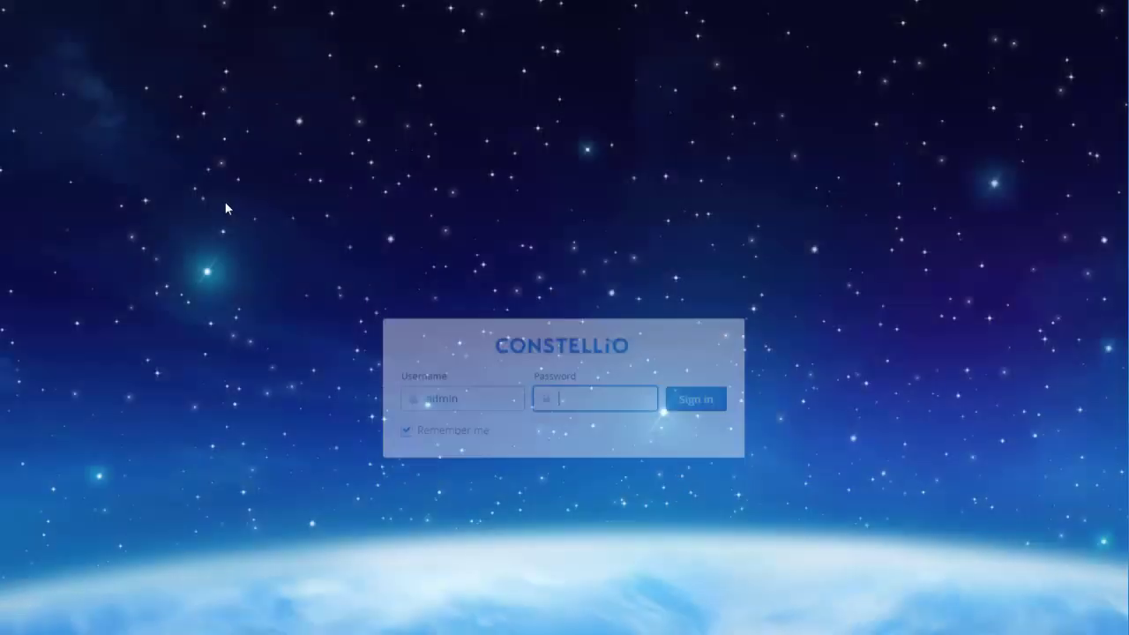
{"action": "double_click", "coordinate": [442, 331]}
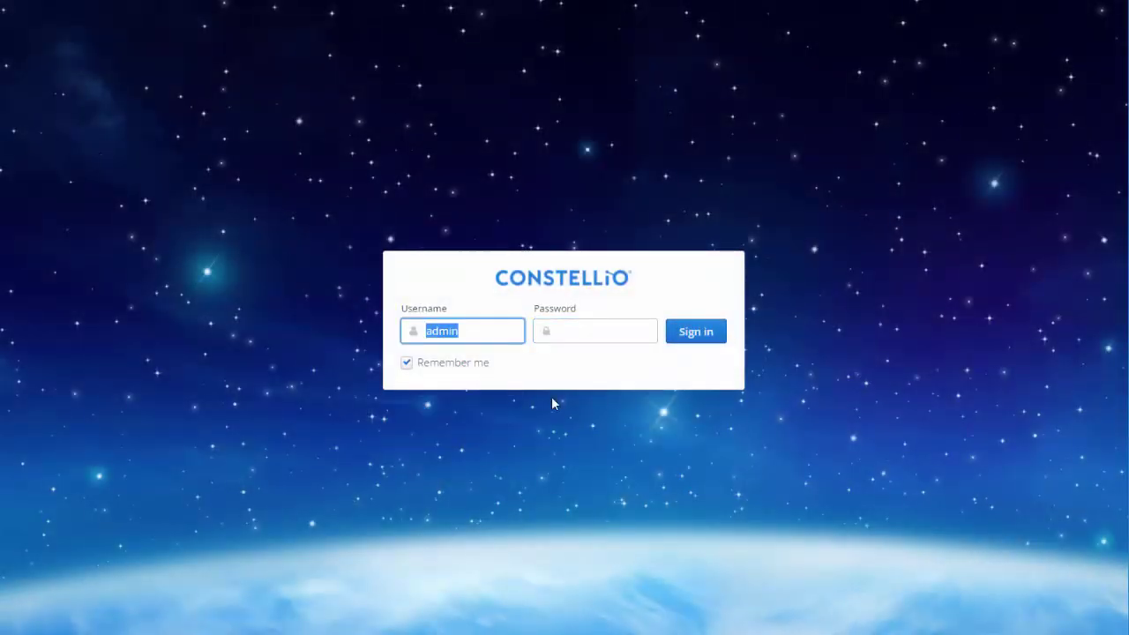
{"action": "type", "text": "ad"}
{"action": "key", "text": "BackSpace"}
{"action": "key", "text": "BackSpace"}
{"action": "type", "text": "rbenj"}
{"action": "left_click", "coordinate": [572, 332]}
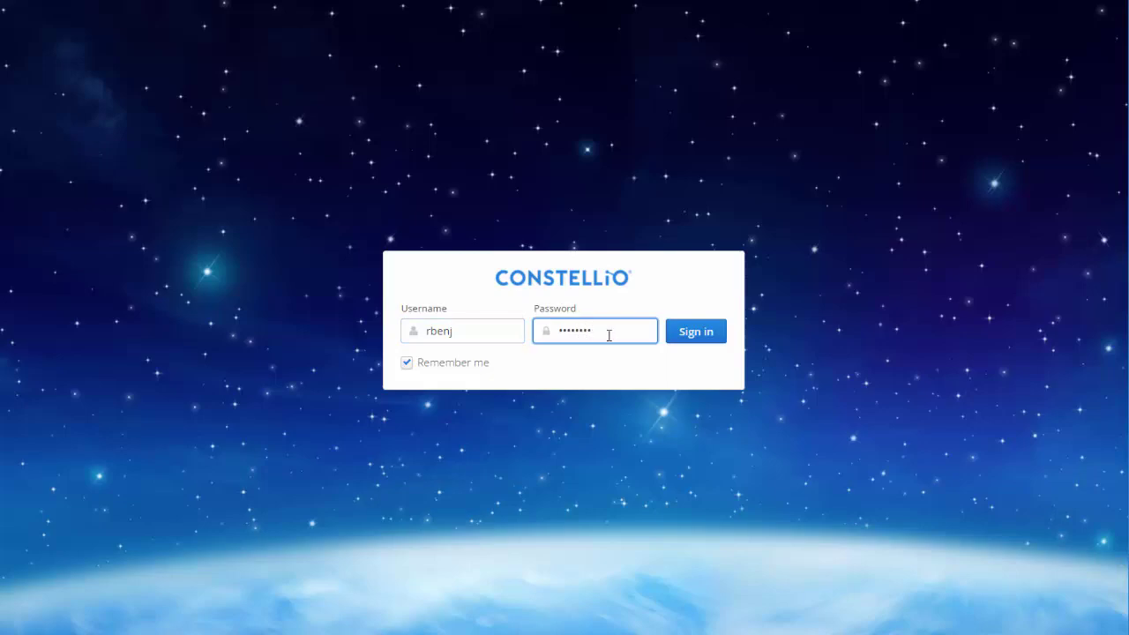
{"action": "left_click", "coordinate": [696, 341]}
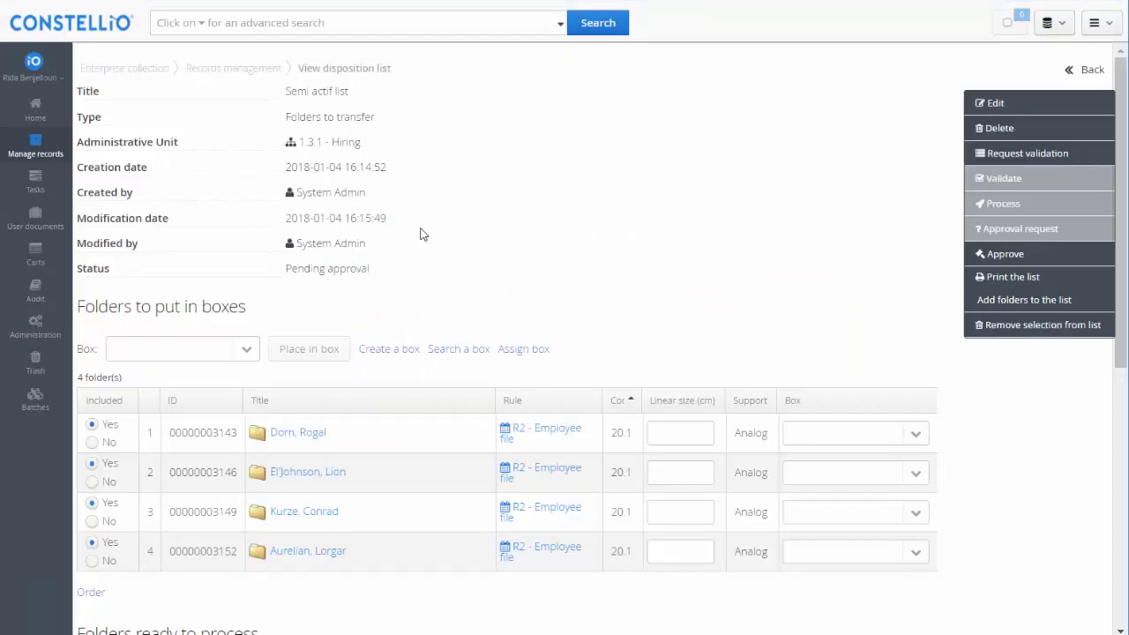
Switch one analog folder's Included setting to No, then back to Yes
{"action": "scroll", "coordinate": [507, 240], "scroll_direction": "down", "scroll_amount": 1}
{"action": "scroll", "coordinate": [507, 240], "scroll_direction": "down", "scroll_amount": 3}
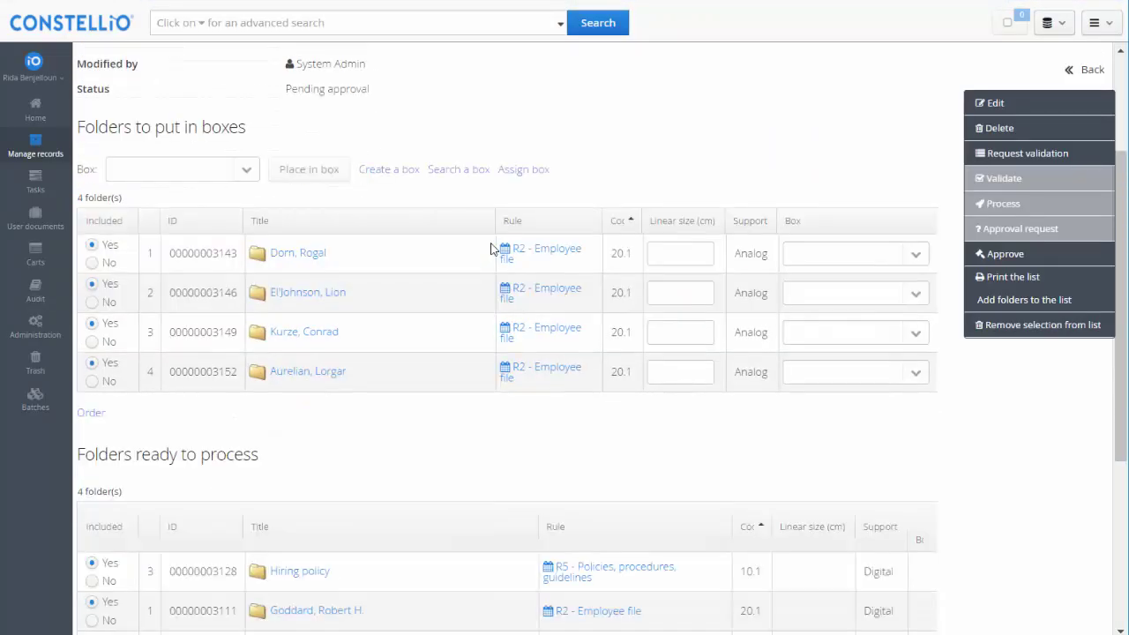
{"action": "scroll", "coordinate": [449, 270], "scroll_direction": "up", "scroll_amount": 2}
{"action": "scroll", "coordinate": [376, 303], "scroll_direction": "down", "scroll_amount": 2}
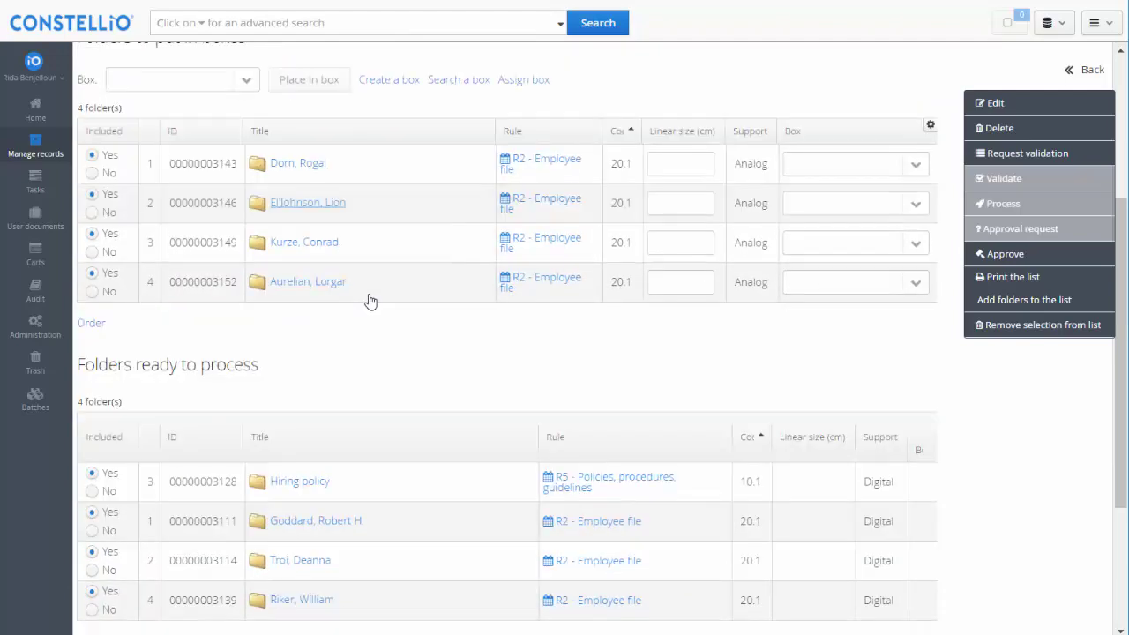
{"action": "scroll", "coordinate": [328, 291], "scroll_direction": "up", "scroll_amount": 1}
{"action": "left_click", "coordinate": [91, 173]}
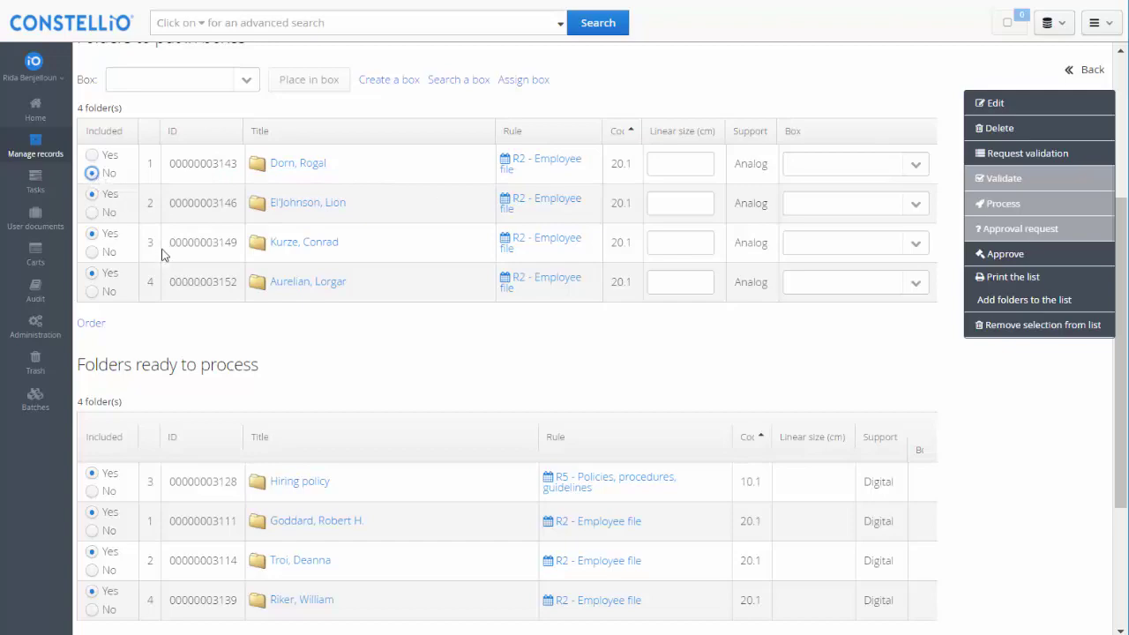
{"action": "scroll", "coordinate": [237, 310], "scroll_direction": "down", "scroll_amount": 7}
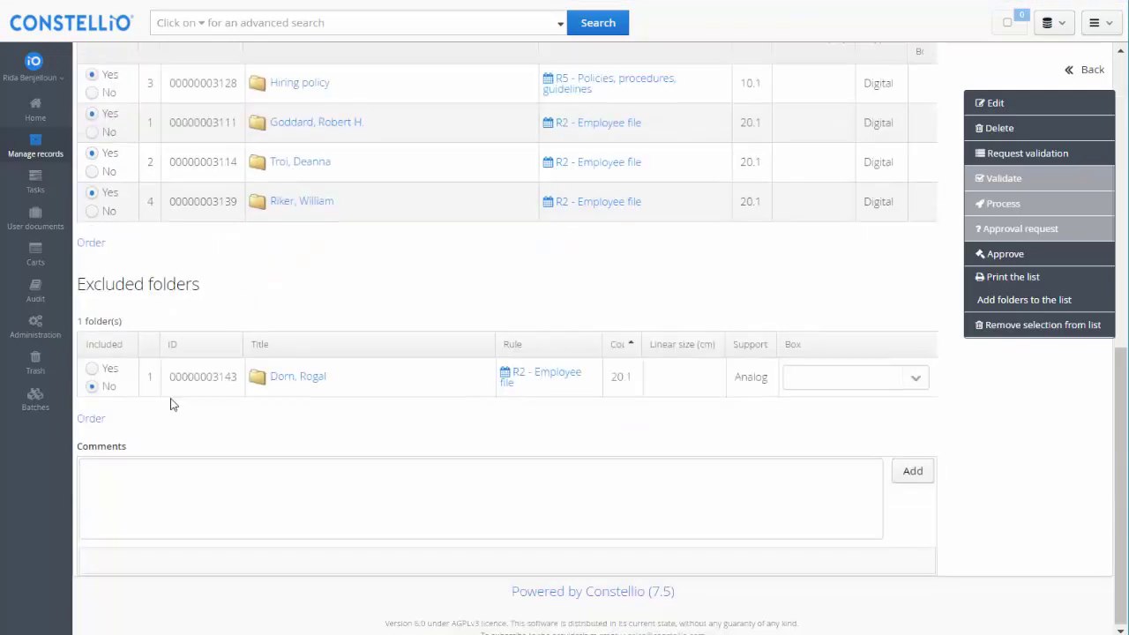
{"action": "left_click", "coordinate": [92, 369]}
Approve the Semi actif disposition list, confirm with Yes, and sign out of the reviewer account
{"action": "scroll", "coordinate": [406, 389], "scroll_direction": "down", "scroll_amount": 2}
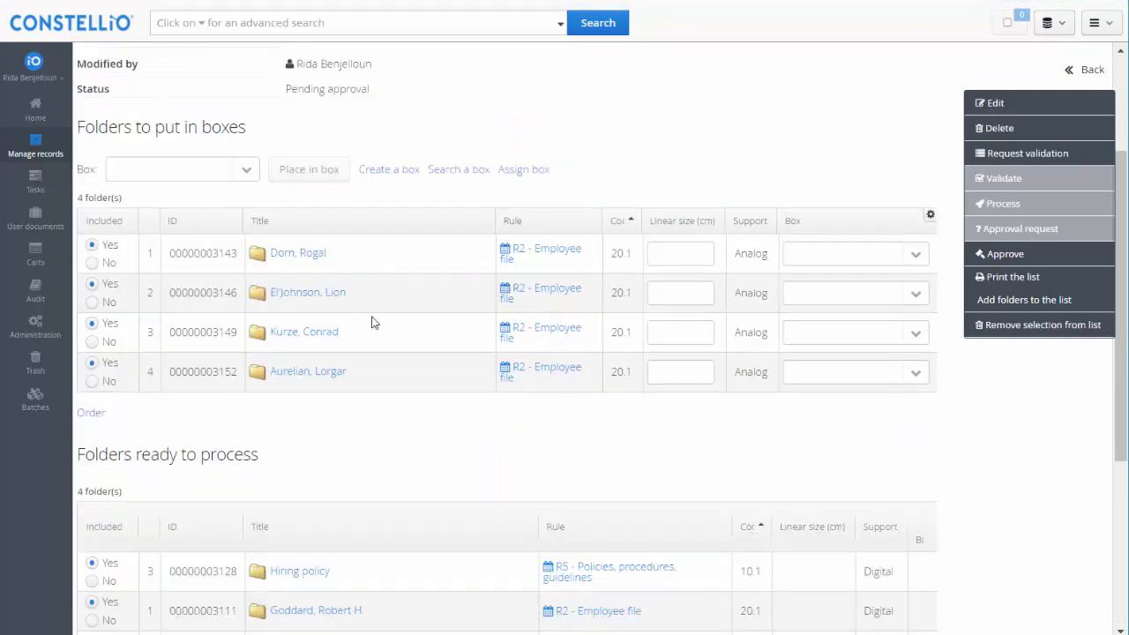
{"action": "scroll", "coordinate": [373, 320], "scroll_direction": "down", "scroll_amount": 2}
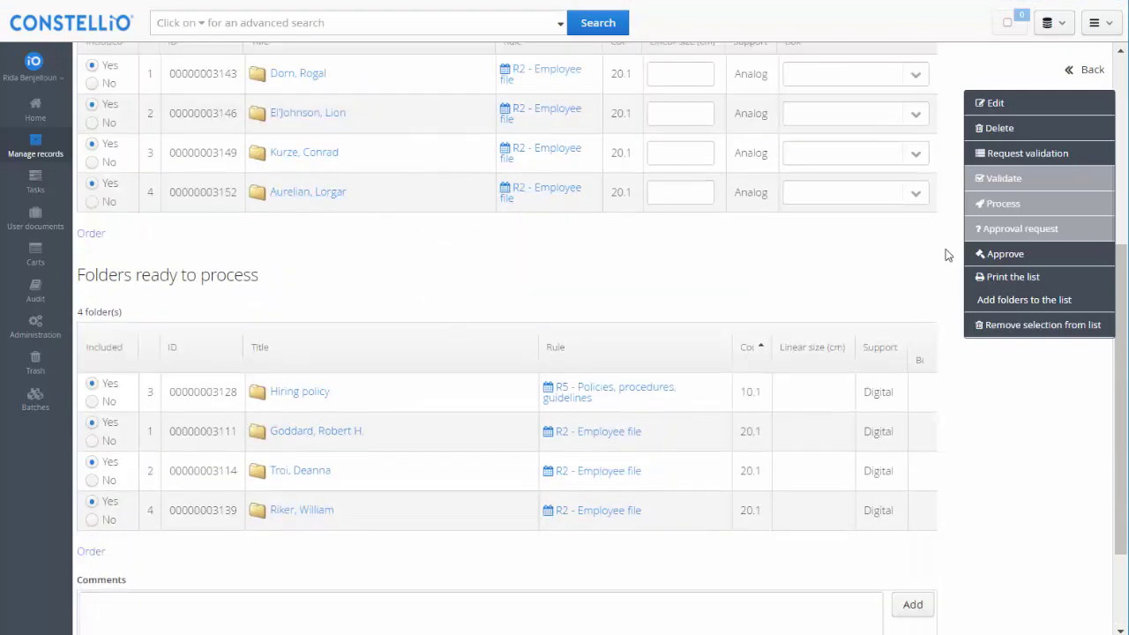
{"action": "left_click", "coordinate": [1008, 254]}
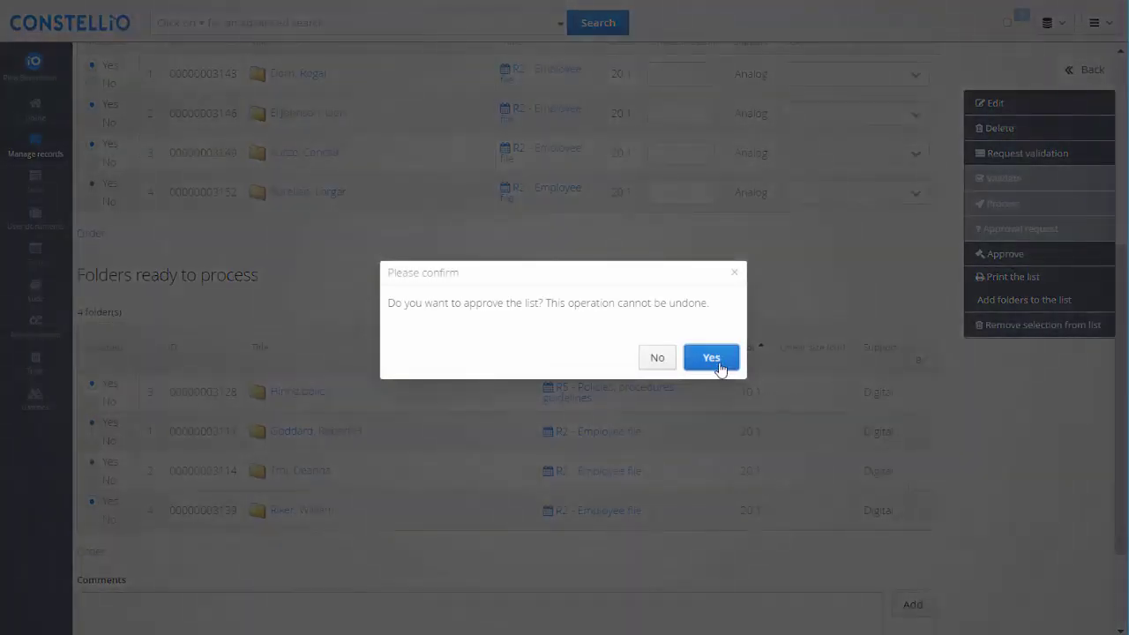
{"action": "left_click", "coordinate": [713, 359]}
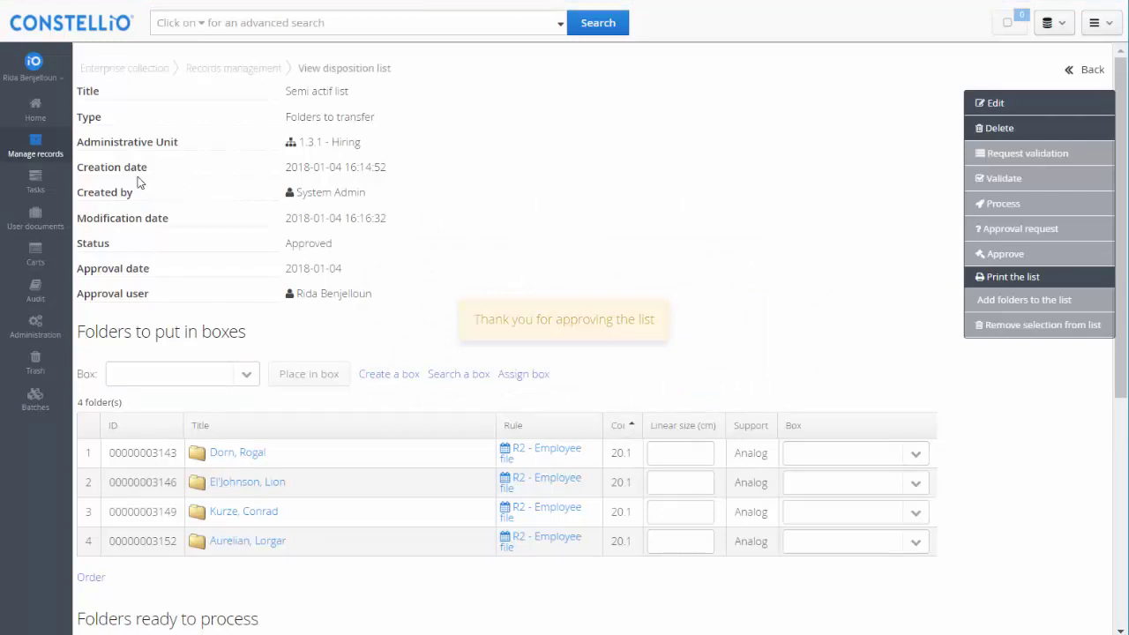
{"action": "left_click", "coordinate": [35, 69]}
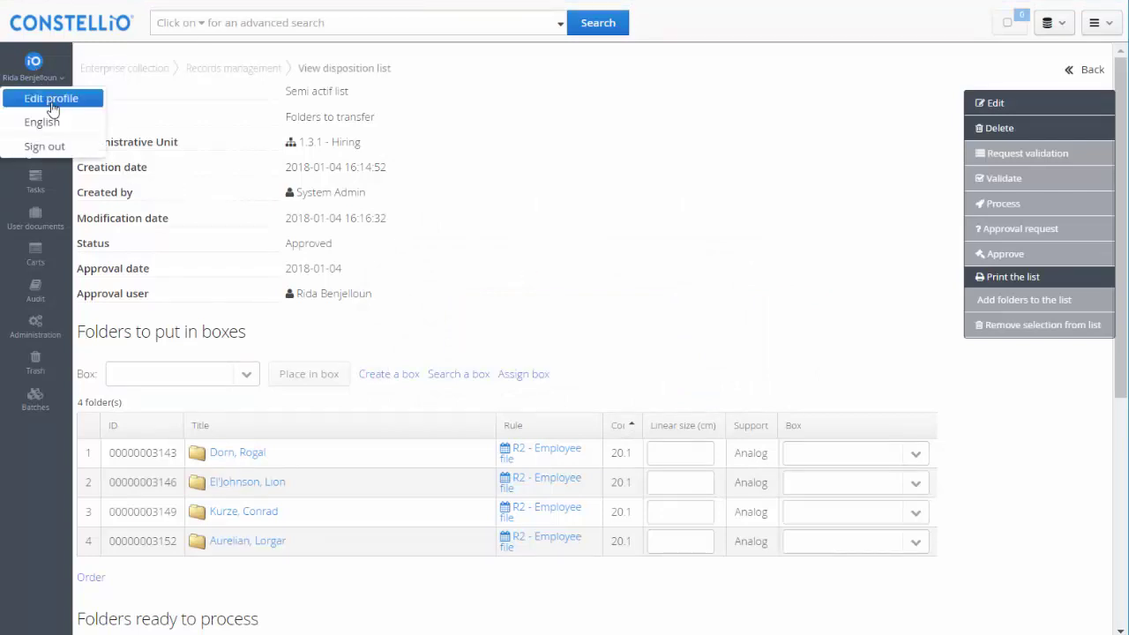
{"action": "left_click", "coordinate": [49, 148]}
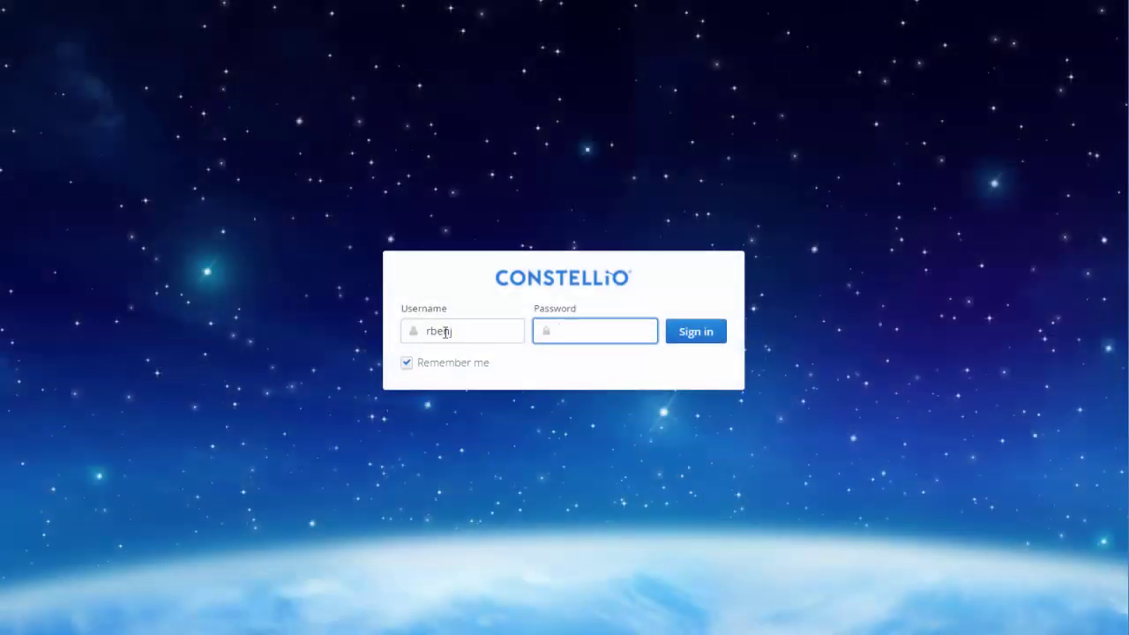
Sign back in as administrator and scroll through the approved list's unboxed analog folders
{"action": "double_click", "coordinate": [435, 333]}
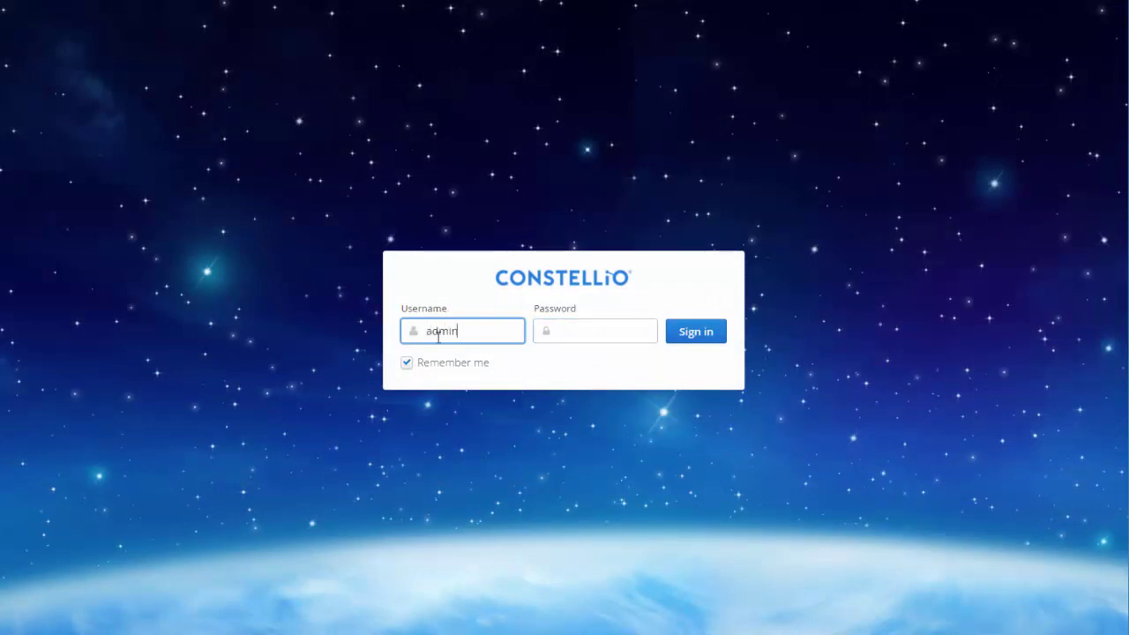
{"action": "key", "text": "Tab"}
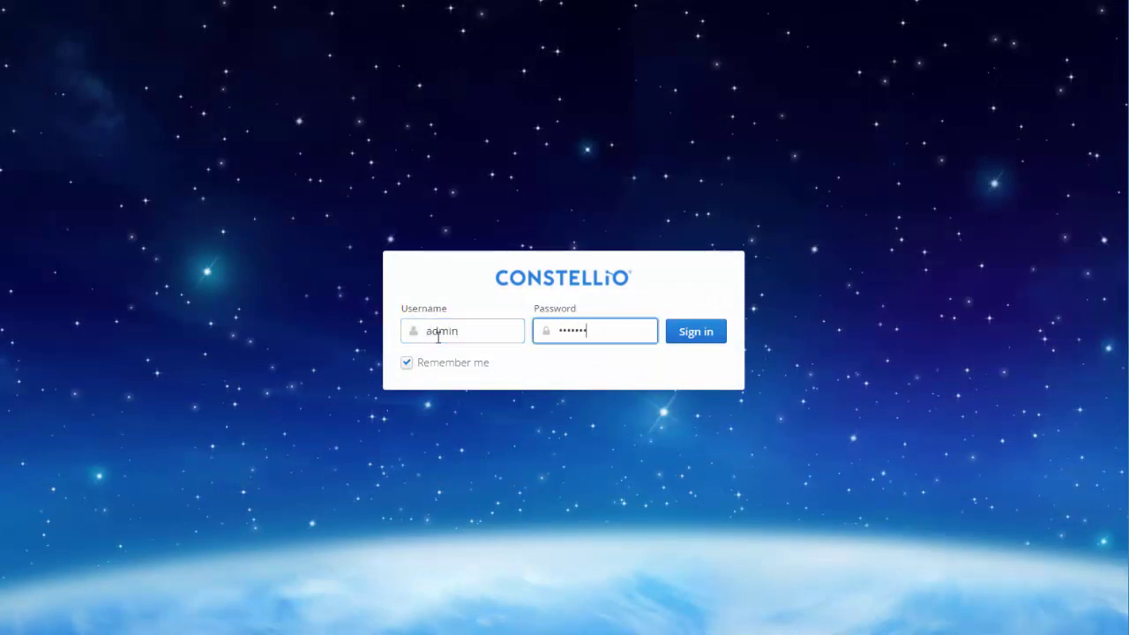
{"action": "key", "text": "Return"}
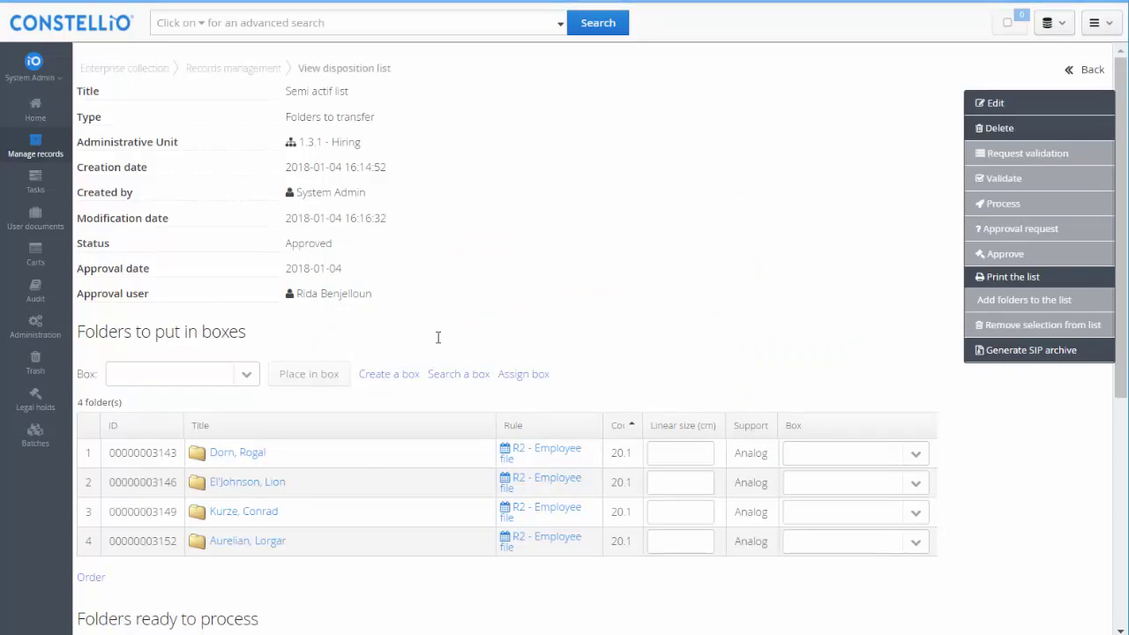
{"action": "scroll", "coordinate": [564, 184], "scroll_direction": "down", "scroll_amount": 2}
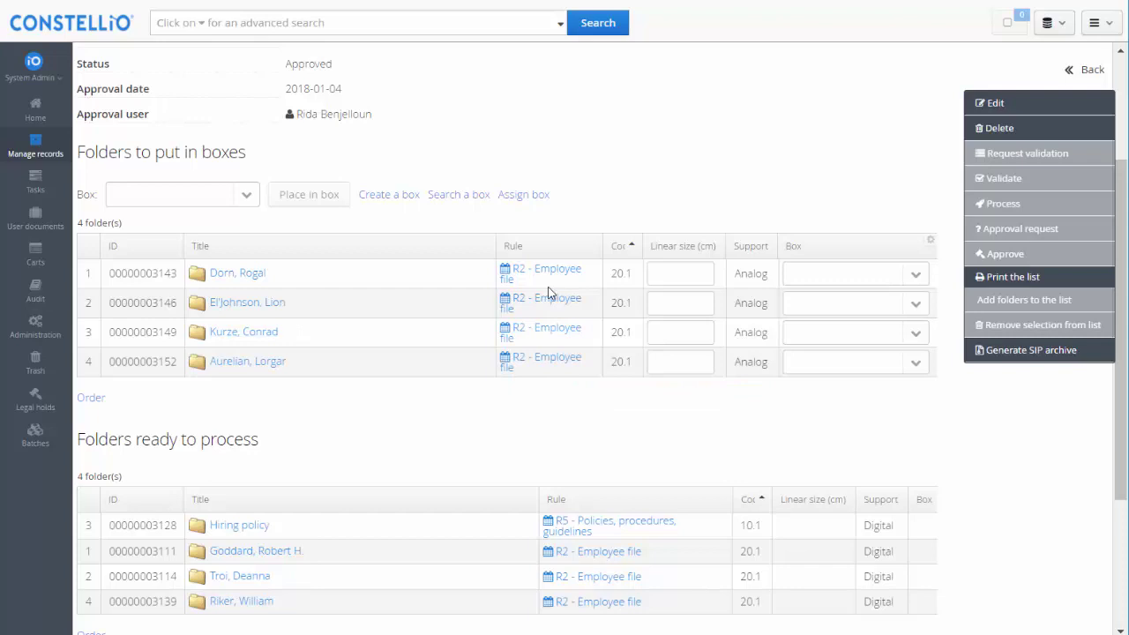
Create a new Standard box with temporary identifier 2222
{"action": "left_click", "coordinate": [394, 196]}
{"action": "scroll", "coordinate": [181, 202], "scroll_direction": "down", "scroll_amount": 2}
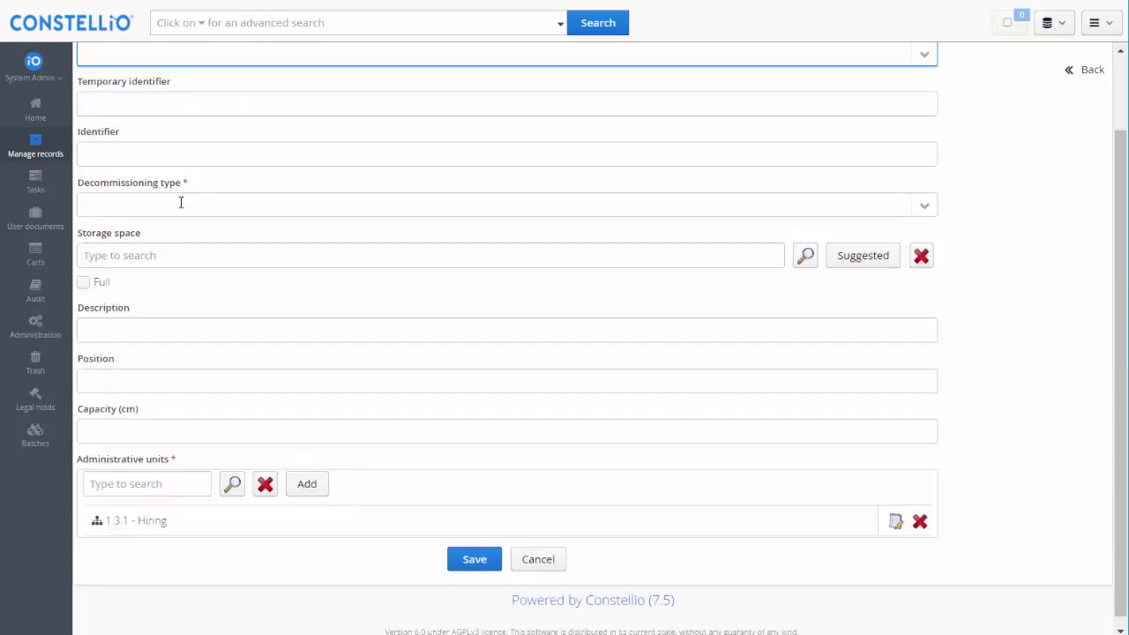
{"action": "scroll", "coordinate": [181, 202], "scroll_direction": "up", "scroll_amount": 2}
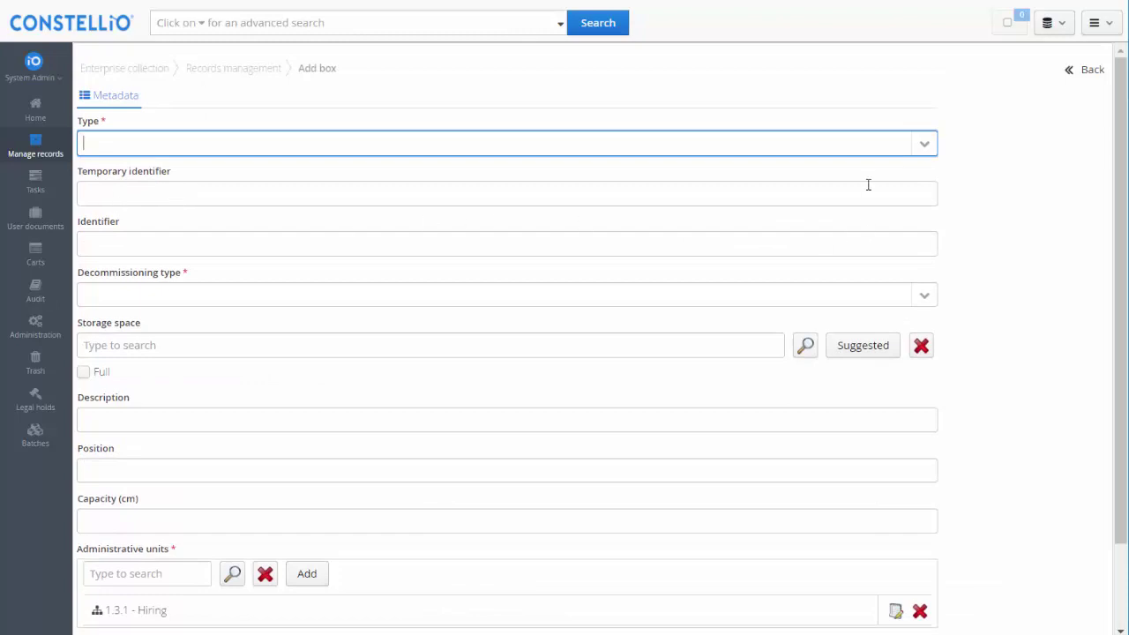
{"action": "left_click", "coordinate": [925, 143]}
{"action": "left_click", "coordinate": [534, 190]}
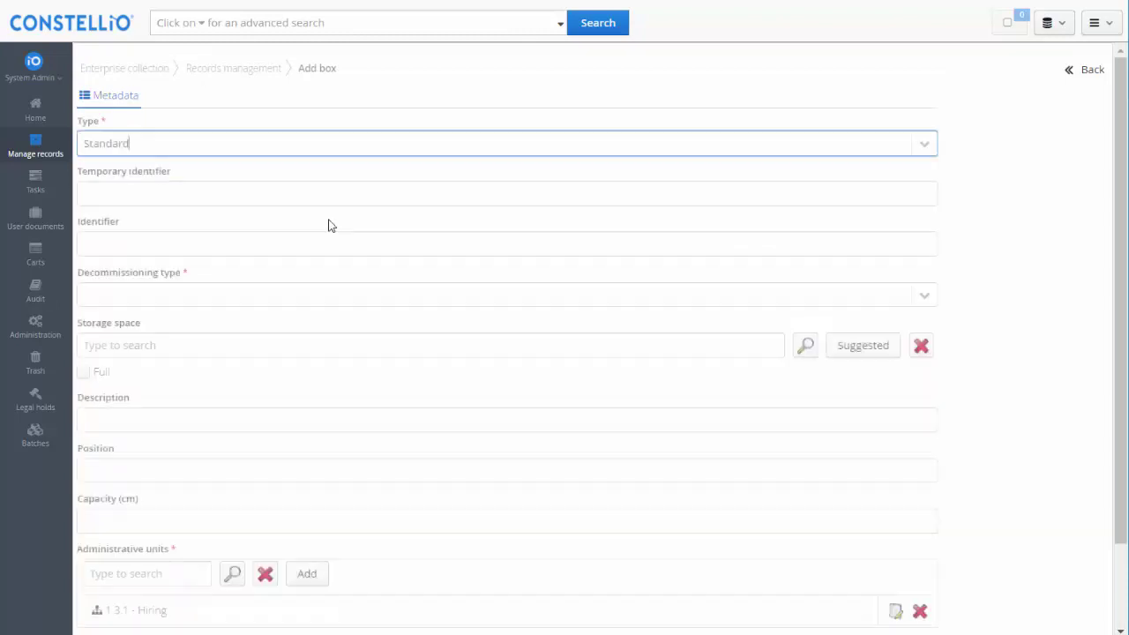
{"action": "left_click", "coordinate": [173, 196]}
{"action": "type", "text": "22"}
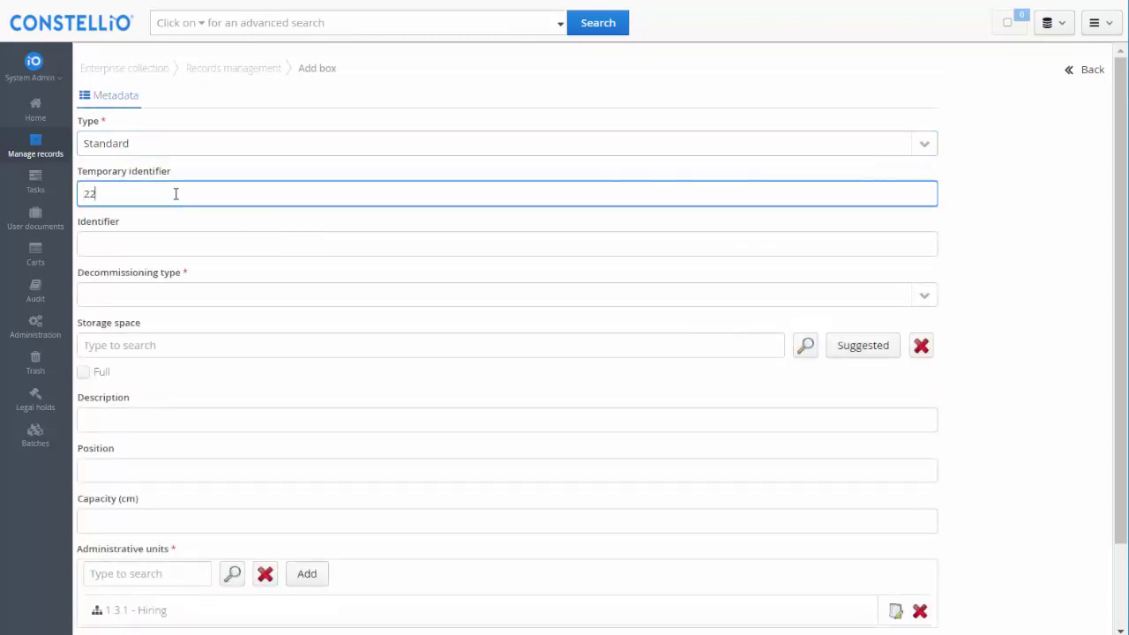
{"action": "type", "text": "22"}
{"action": "left_click", "coordinate": [161, 251]}
{"action": "type", "text": "2222"}
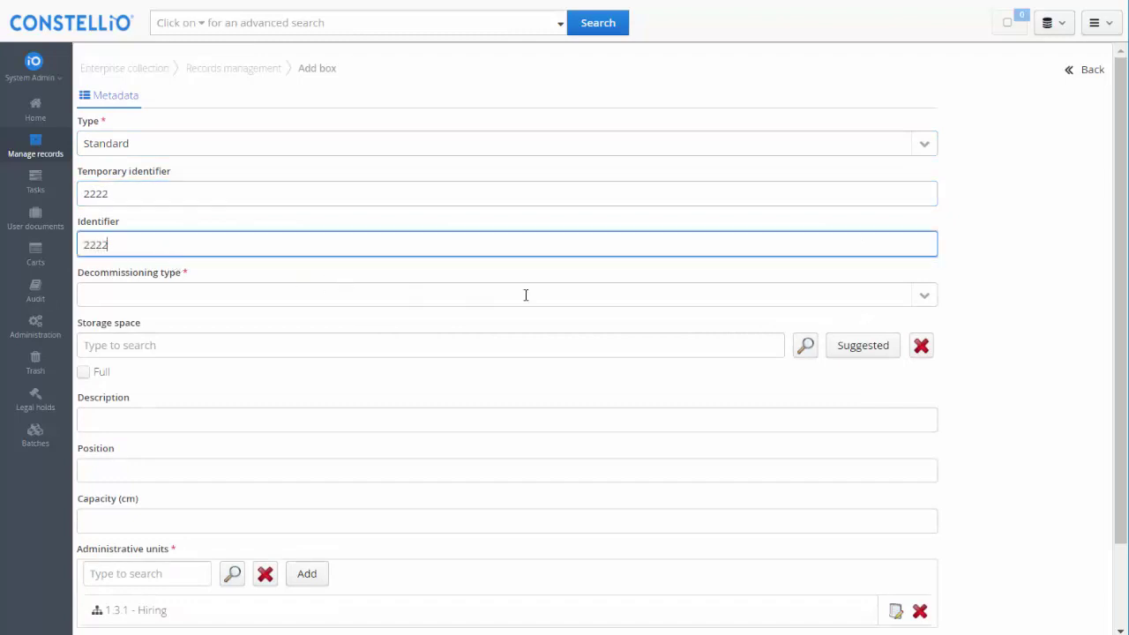
Set decommissioning type Transfert to semi-active and suggested storage space R1-Rw2-Rck 1-Shlf 2-Ps 1, then save
{"action": "left_click", "coordinate": [924, 295]}
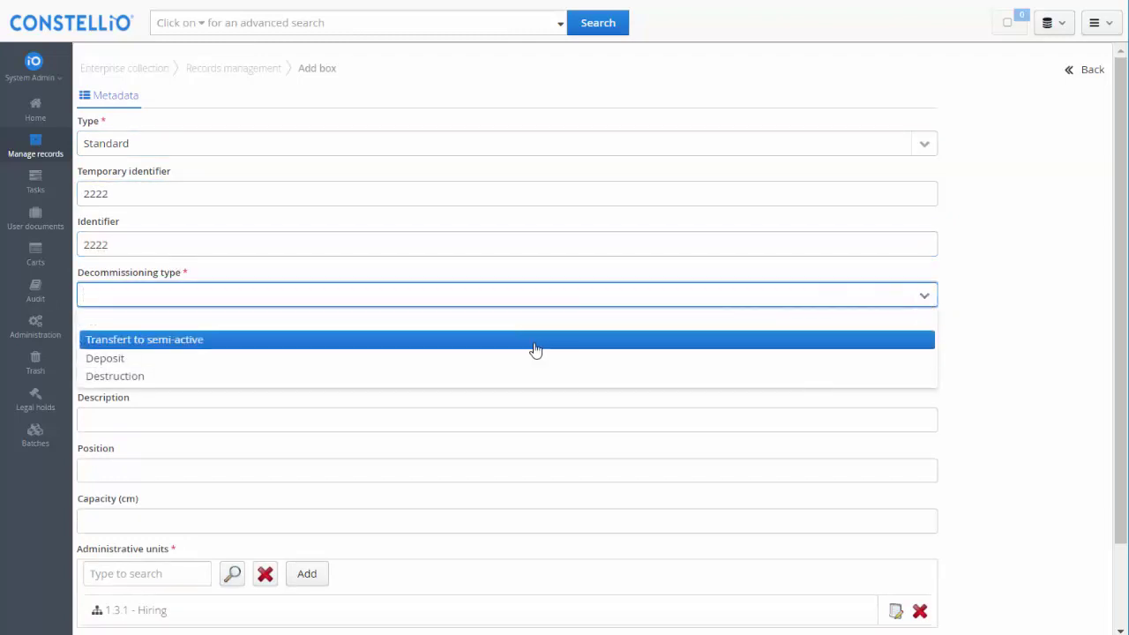
{"action": "left_click", "coordinate": [534, 345]}
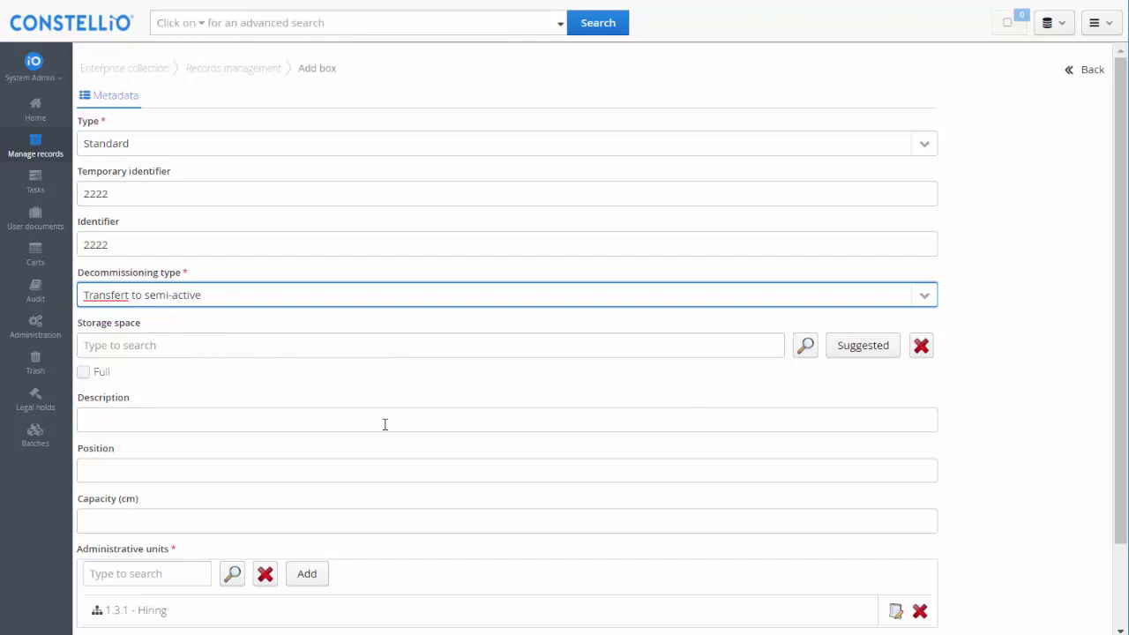
{"action": "left_click", "coordinate": [883, 356]}
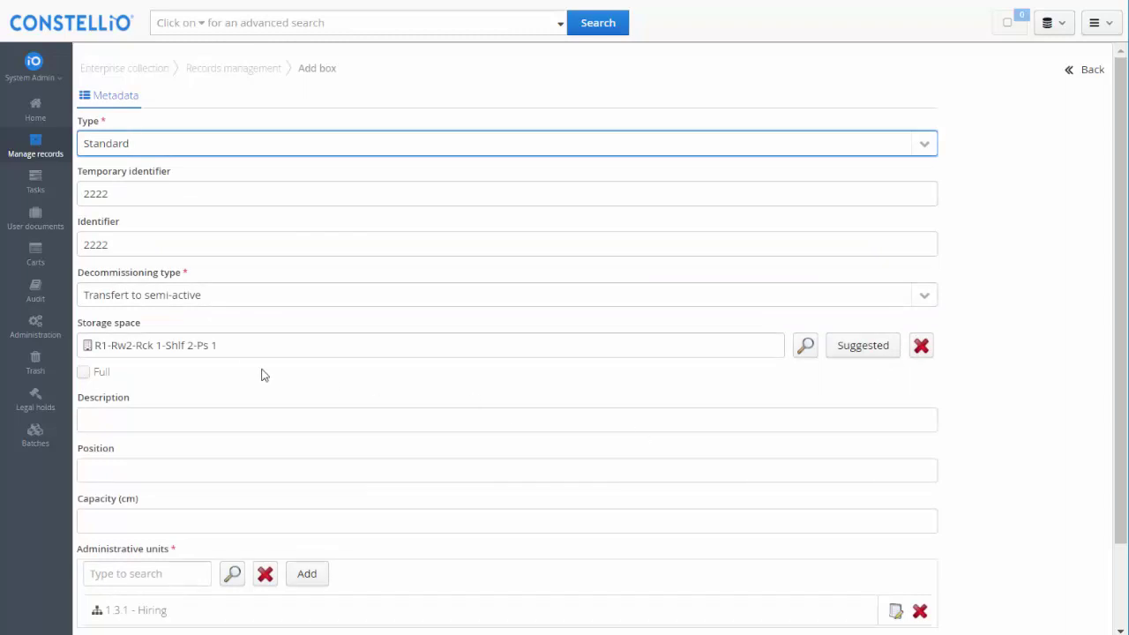
{"action": "left_click", "coordinate": [222, 345]}
{"action": "left_click_drag", "start_coordinate": [223, 345], "coordinate": [95, 342]}
{"action": "left_click", "coordinate": [308, 396]}
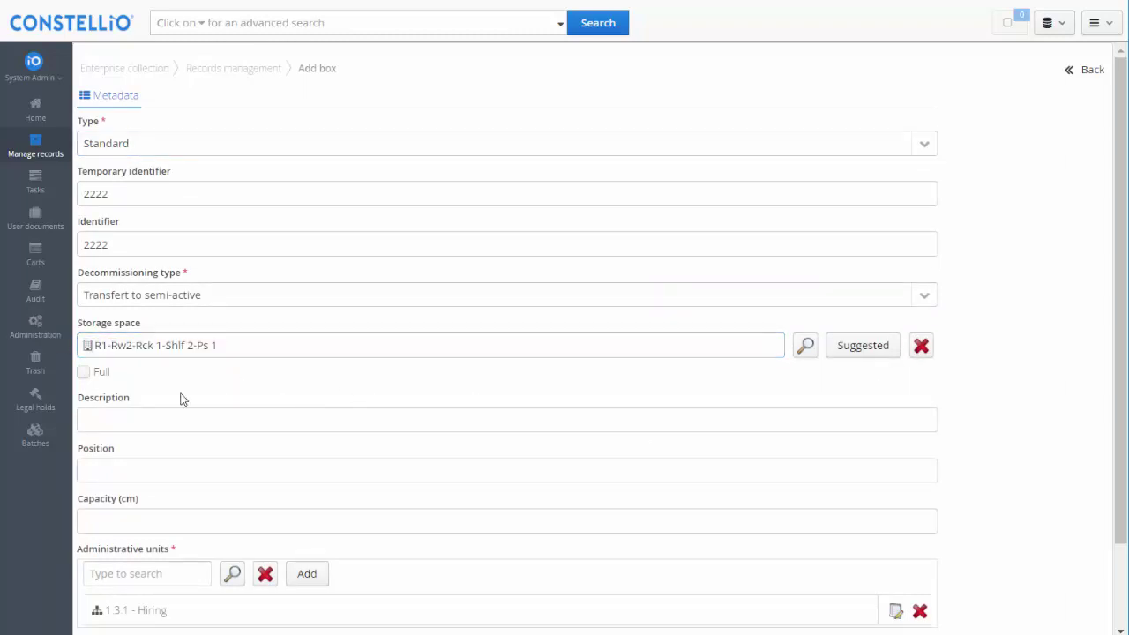
{"action": "scroll", "coordinate": [241, 364], "scroll_direction": "down", "scroll_amount": 2}
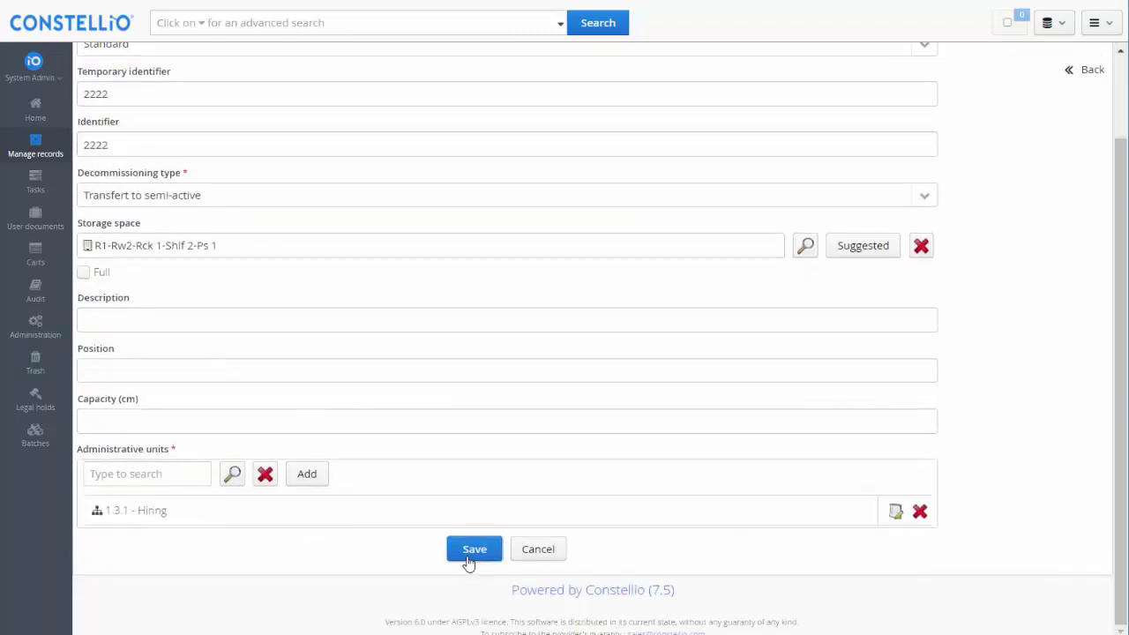
{"action": "left_click", "coordinate": [467, 555]}
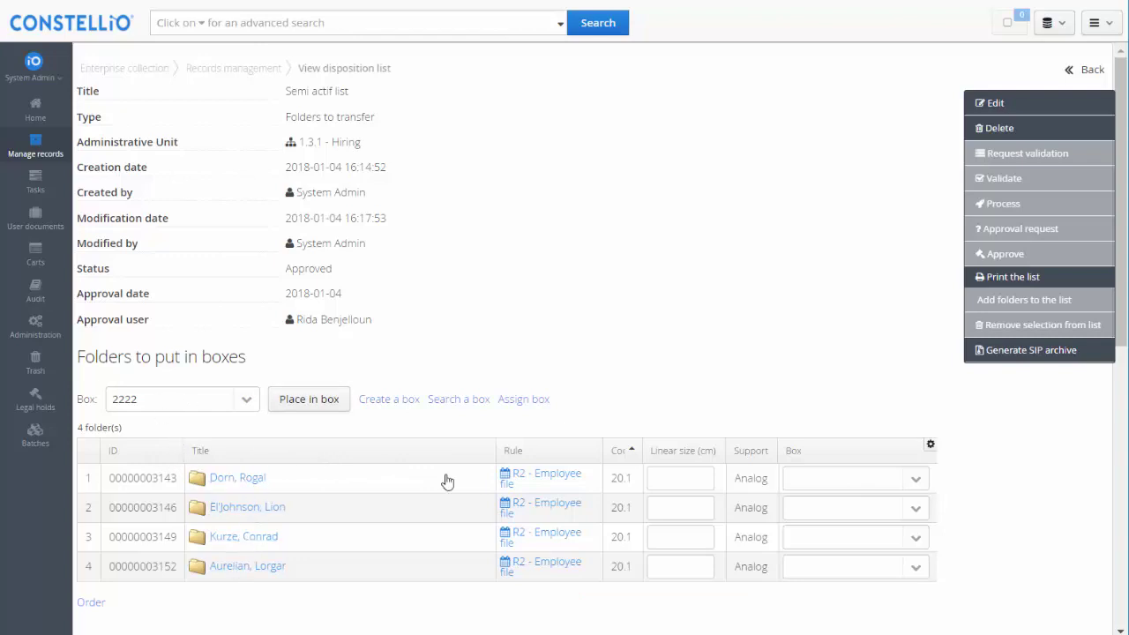
Give the four analog folders a 1 cm linear size and assign them to box 00004
{"action": "left_click", "coordinate": [532, 403]}
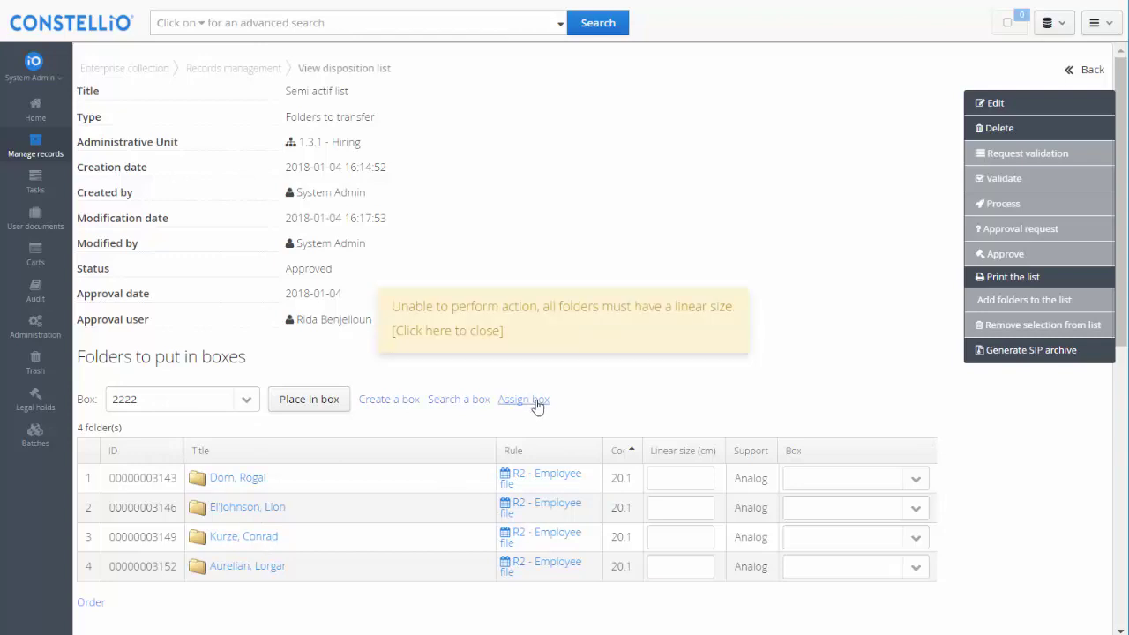
{"action": "left_click", "coordinate": [529, 349]}
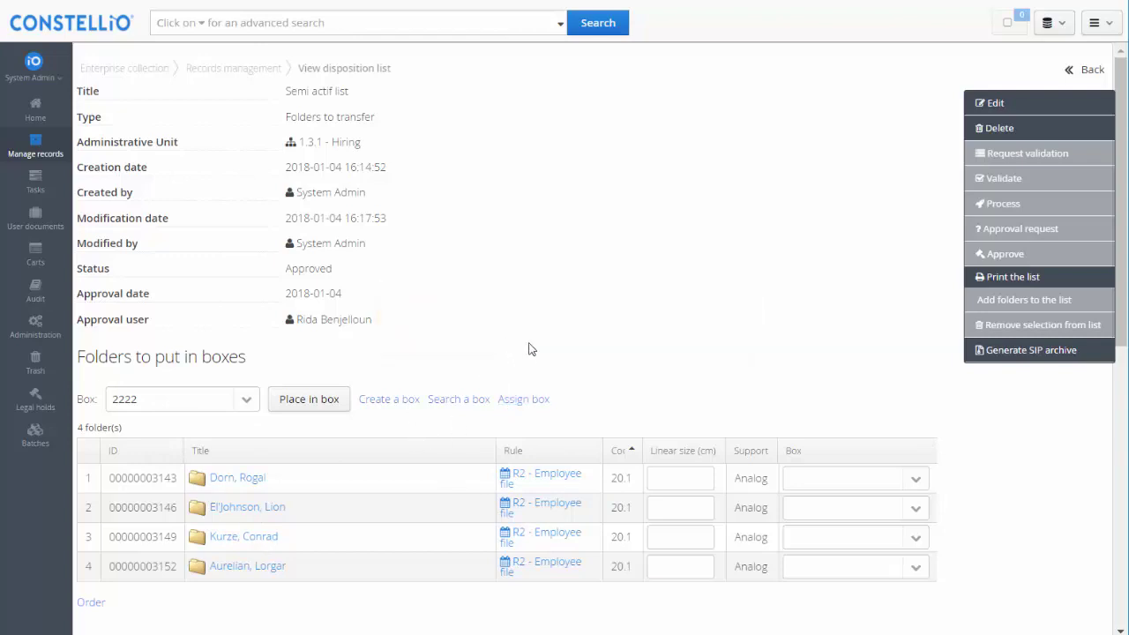
{"action": "left_click", "coordinate": [671, 480]}
{"action": "type", "text": "1"}
{"action": "left_click", "coordinate": [658, 517]}
{"action": "type", "text": "1"}
{"action": "left_click", "coordinate": [668, 545]}
{"action": "left_click", "coordinate": [675, 569]}
{"action": "left_click", "coordinate": [520, 405]}
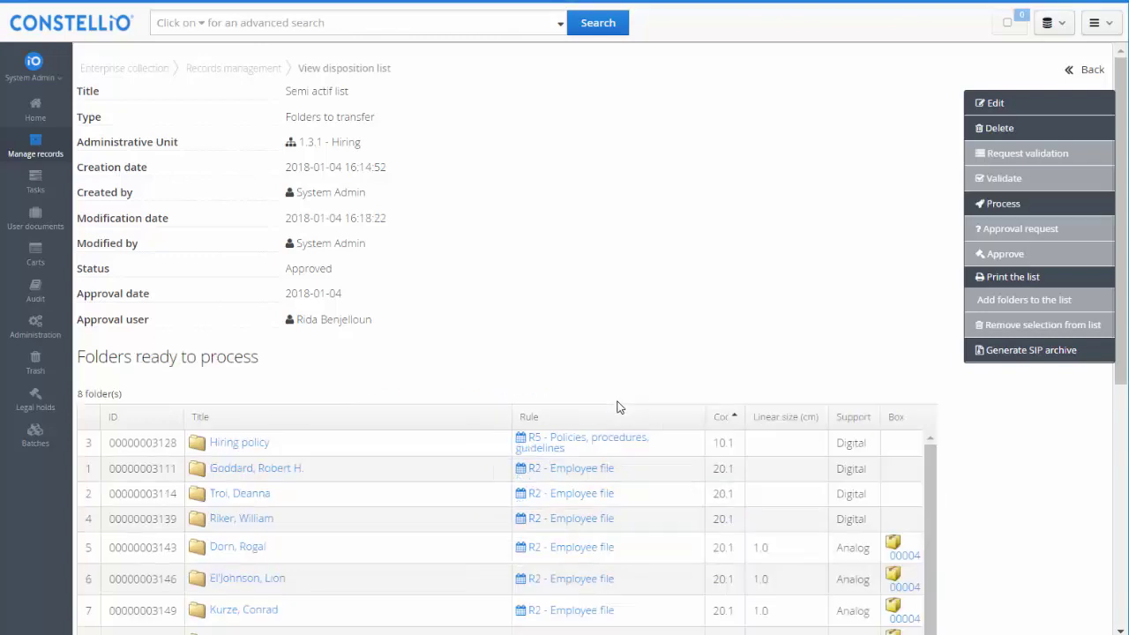
{"action": "scroll", "coordinate": [755, 408], "scroll_direction": "down", "scroll_amount": 2}
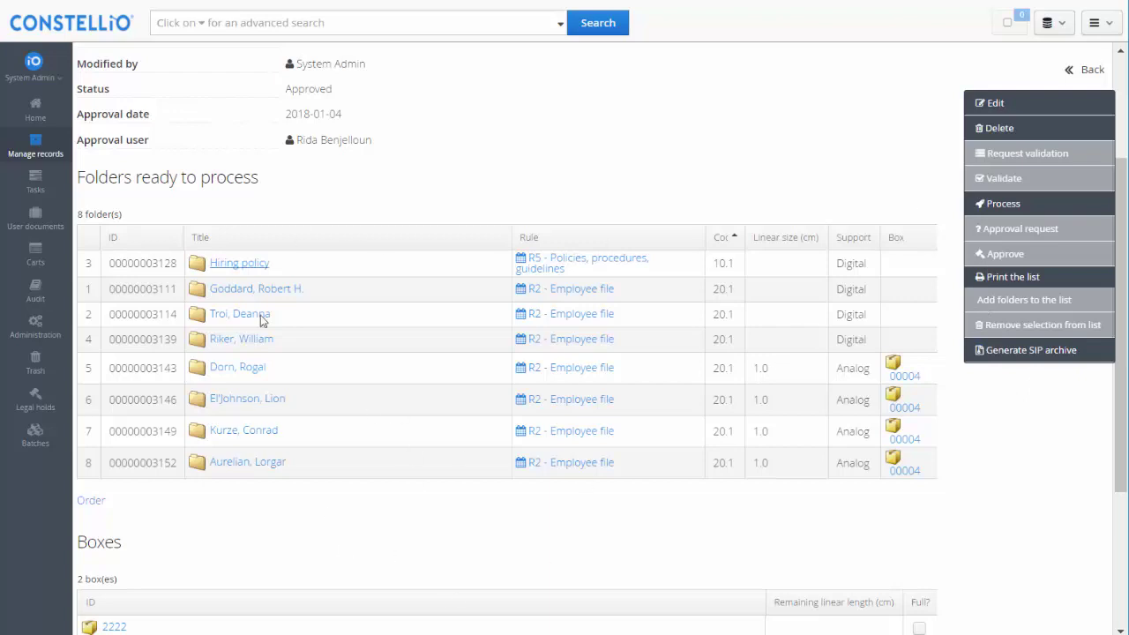
{"action": "scroll", "coordinate": [584, 348], "scroll_direction": "down", "scroll_amount": 2}
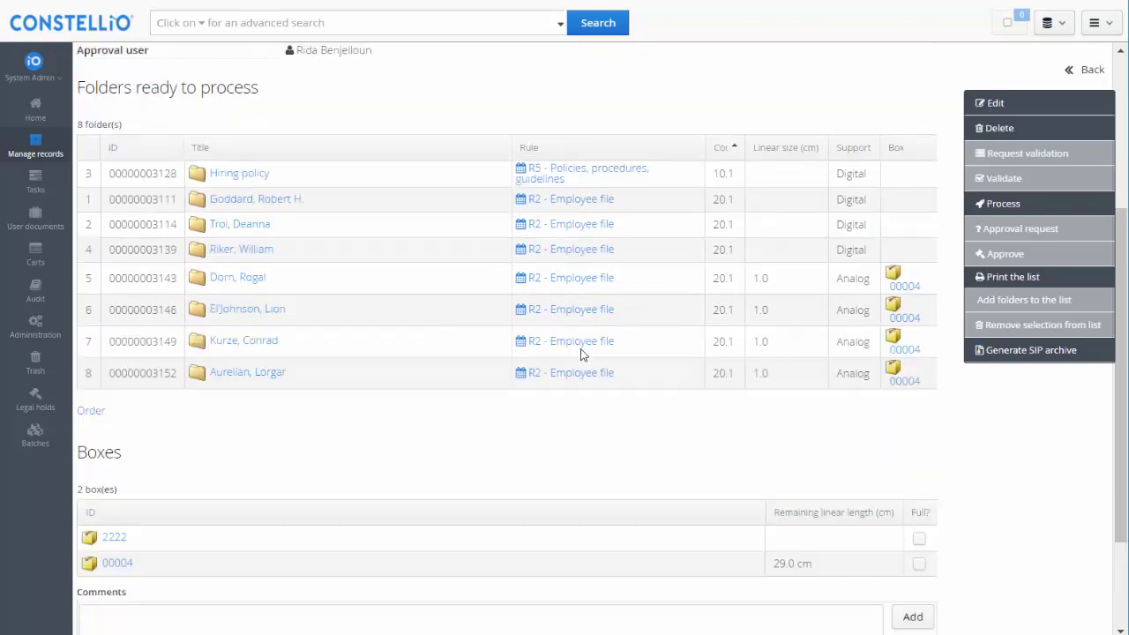
{"action": "scroll", "coordinate": [585, 348], "scroll_direction": "up", "scroll_amount": 2}
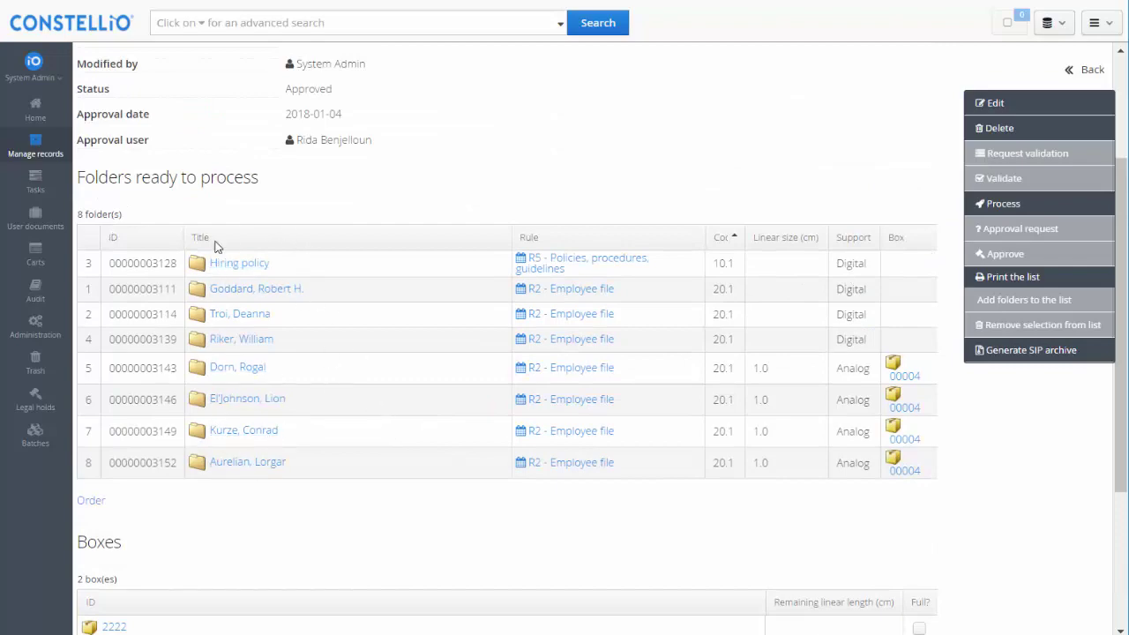
Process the Semi actif list with all 8 folders, then go to Records management
{"action": "left_click", "coordinate": [1004, 204]}
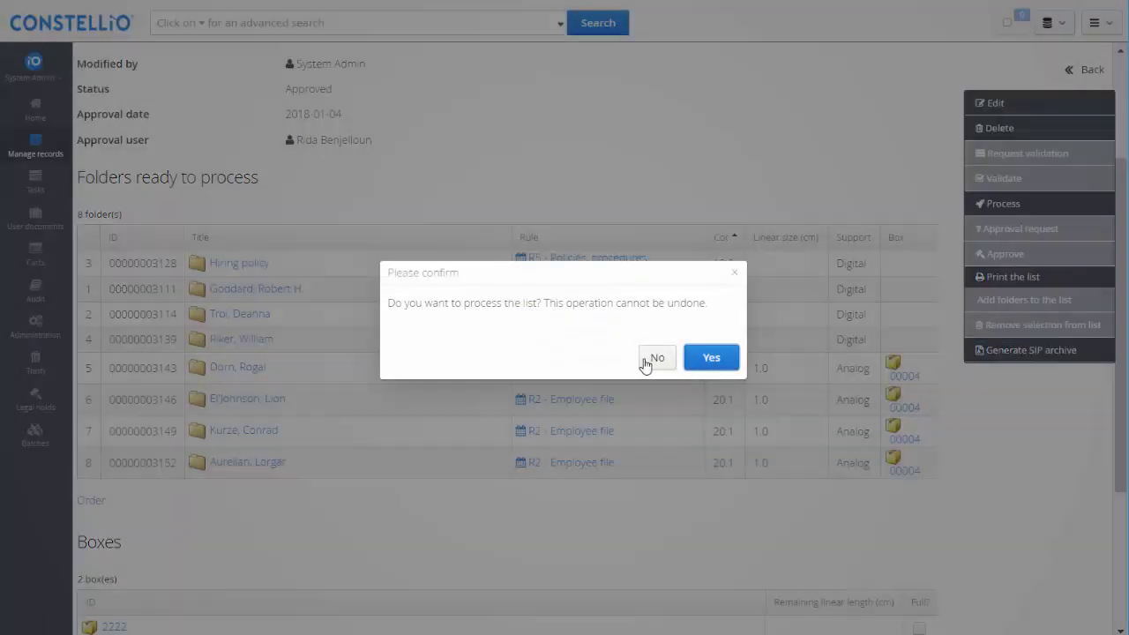
{"action": "key", "text": "Return"}
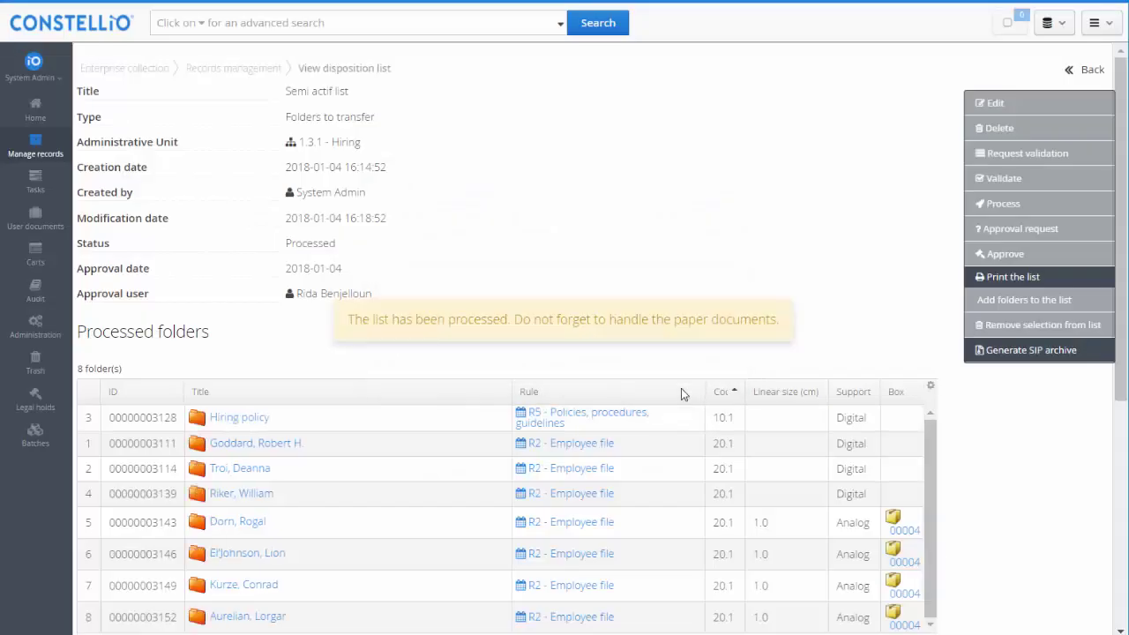
{"action": "scroll", "coordinate": [353, 352], "scroll_direction": "down", "scroll_amount": 1}
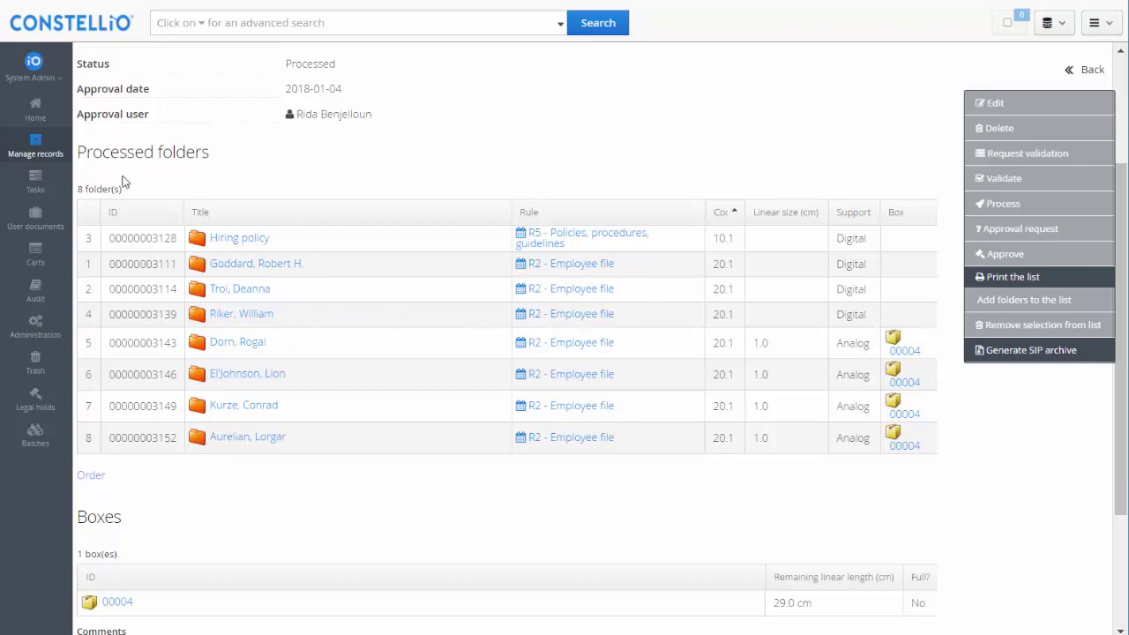
{"action": "left_click", "coordinate": [38, 155]}
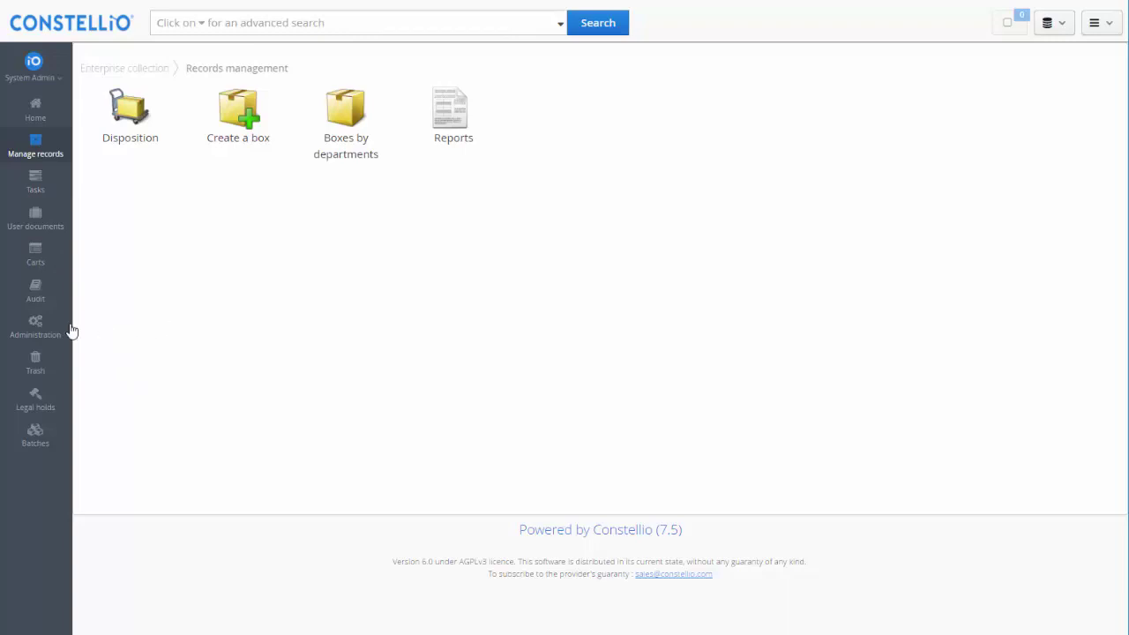
Navigate the Boxes taxonomy down to shelf R1-Rw2-Rck 1-Shlf 1 and add a storage space under it
{"action": "left_click", "coordinate": [36, 324]}
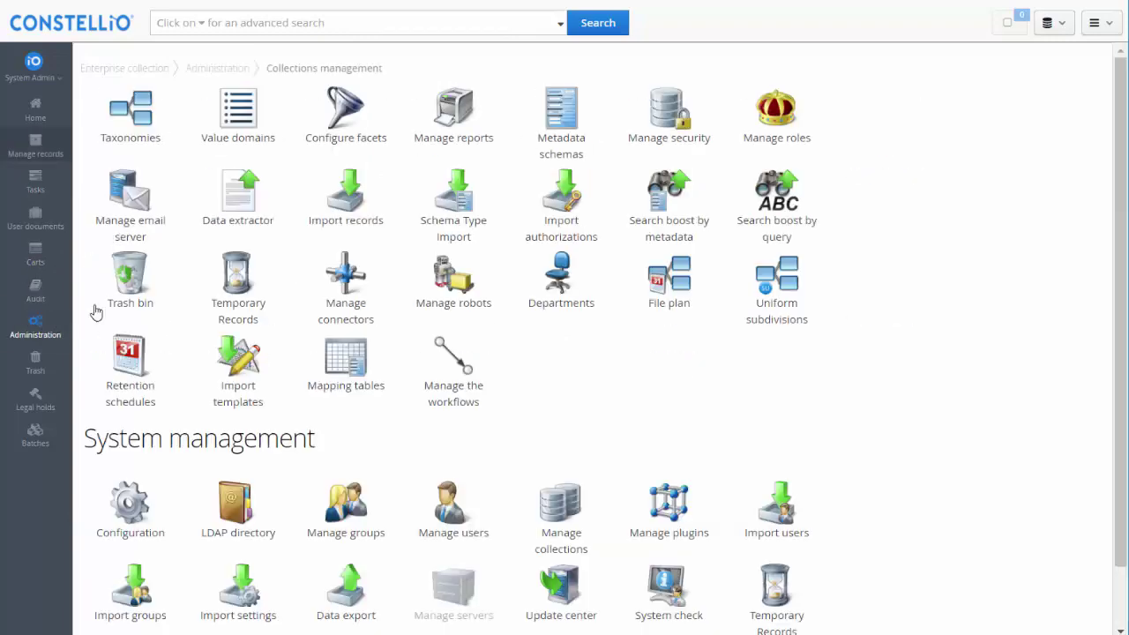
{"action": "left_click", "coordinate": [146, 122]}
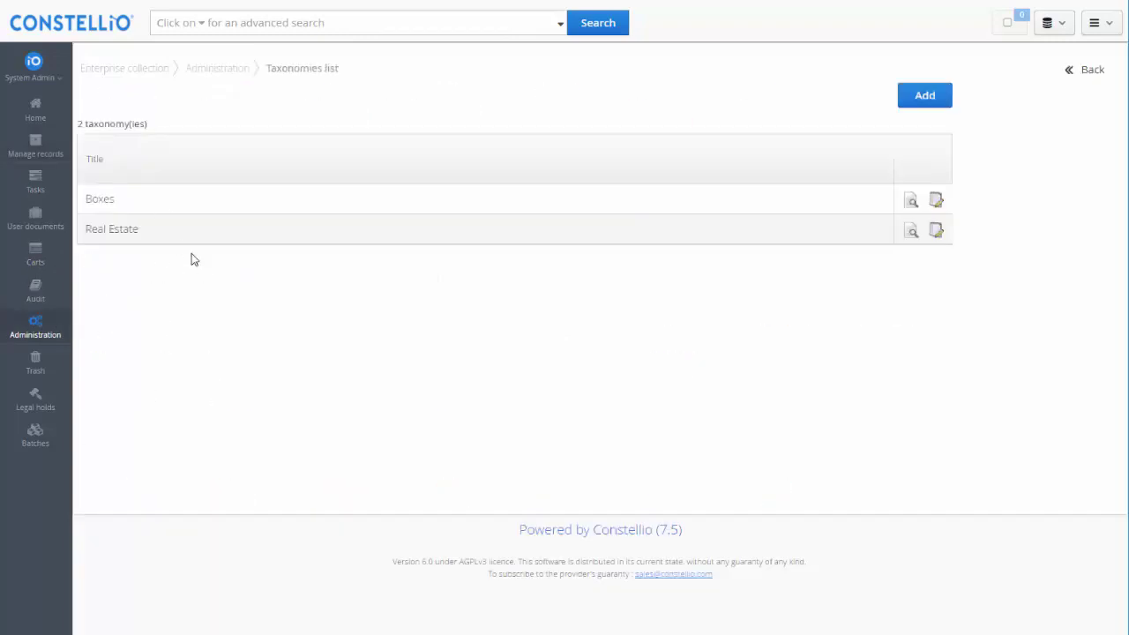
{"action": "left_click", "coordinate": [910, 201]}
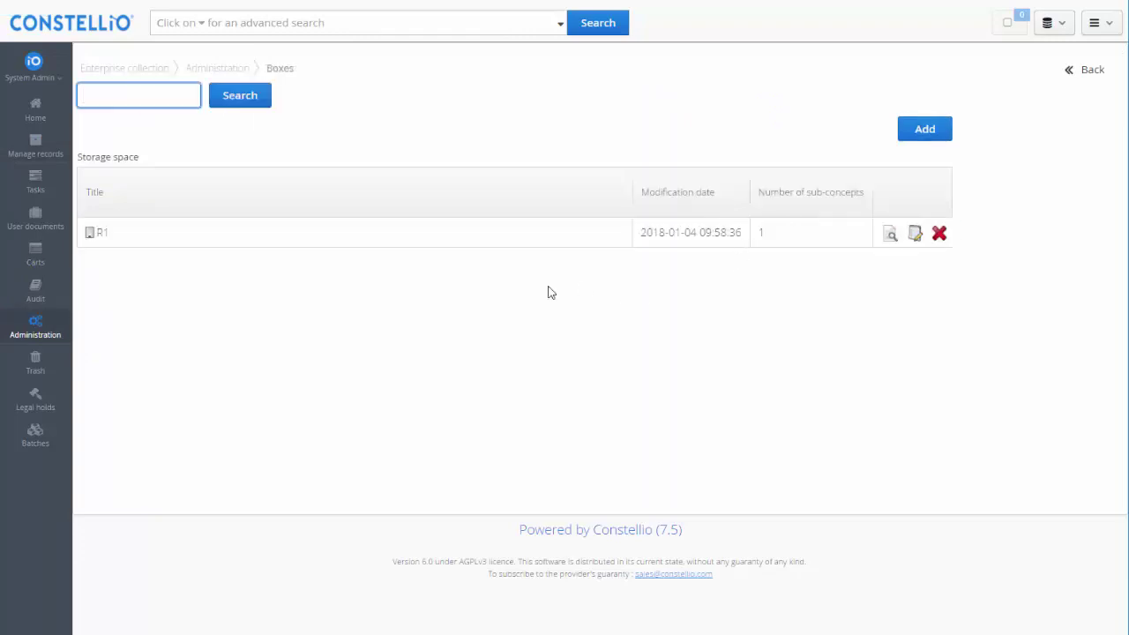
{"action": "left_click", "coordinate": [889, 233]}
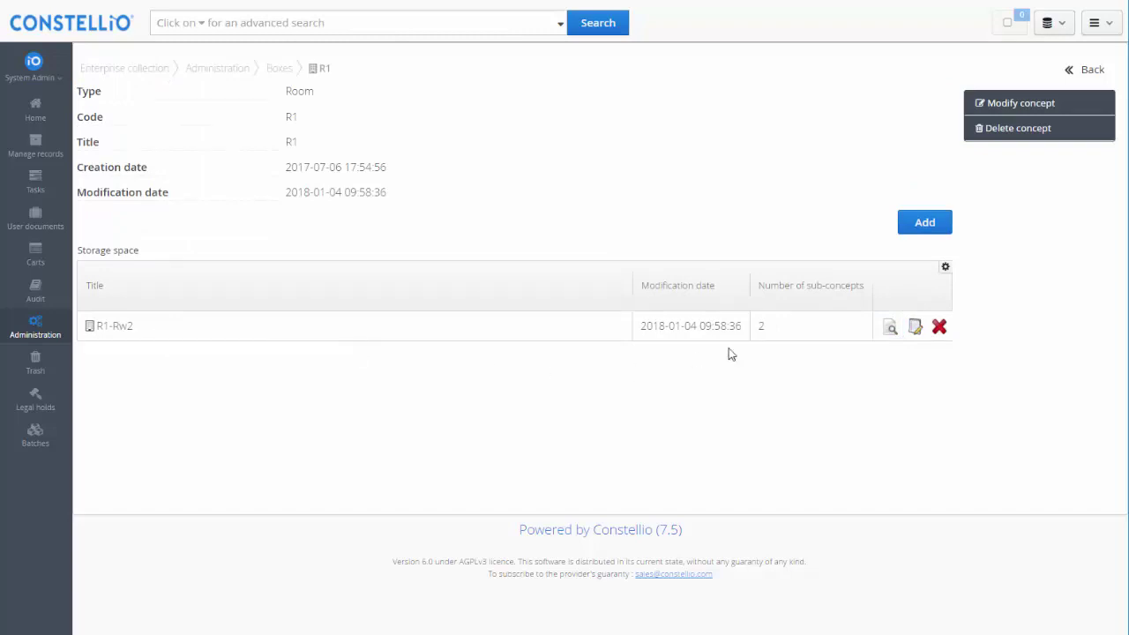
{"action": "left_click", "coordinate": [886, 328]}
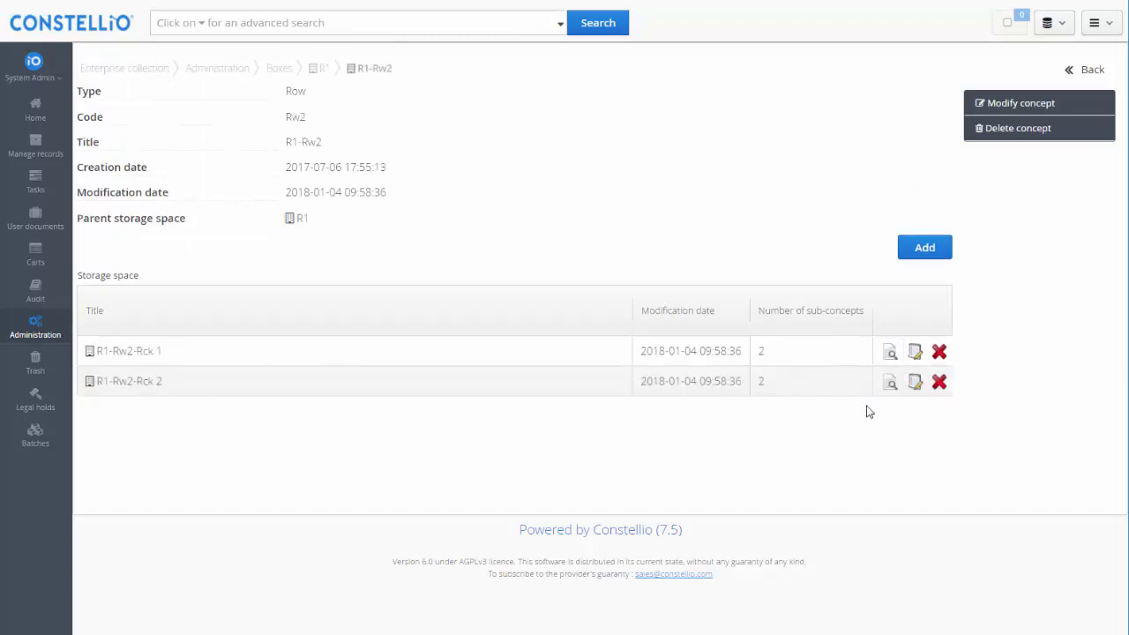
{"action": "left_click", "coordinate": [889, 352]}
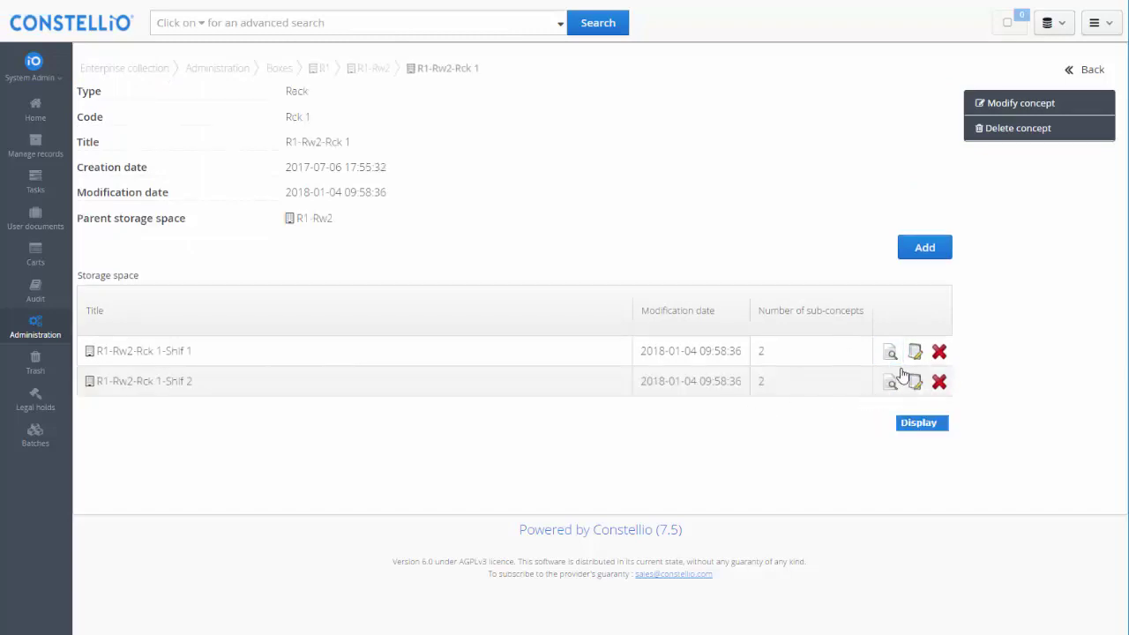
{"action": "left_click", "coordinate": [889, 352]}
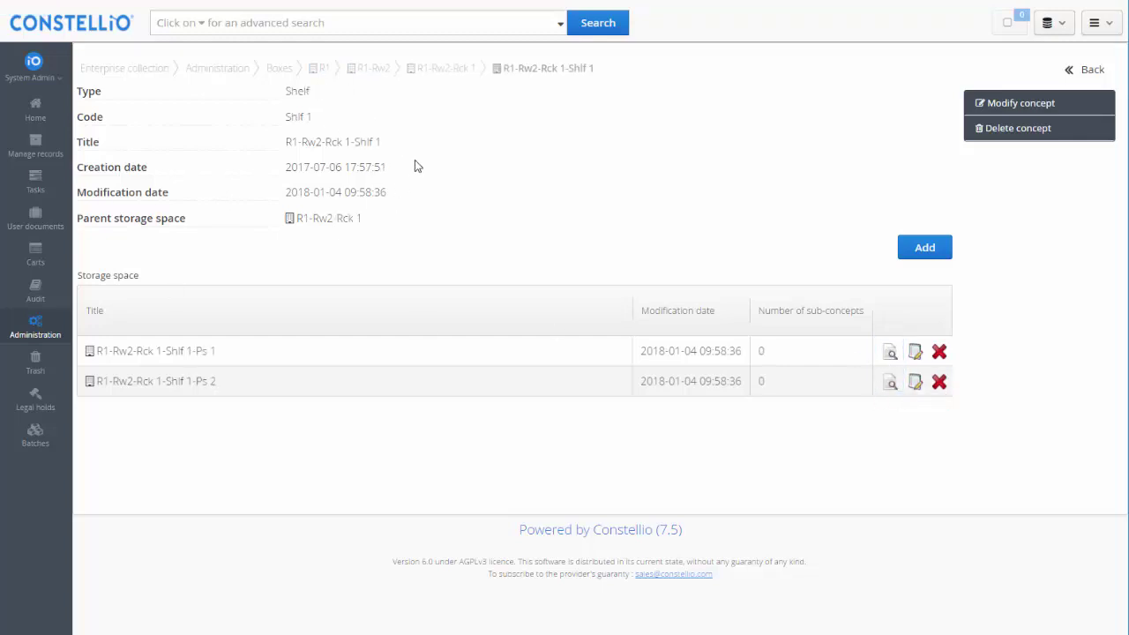
{"action": "left_click", "coordinate": [917, 252]}
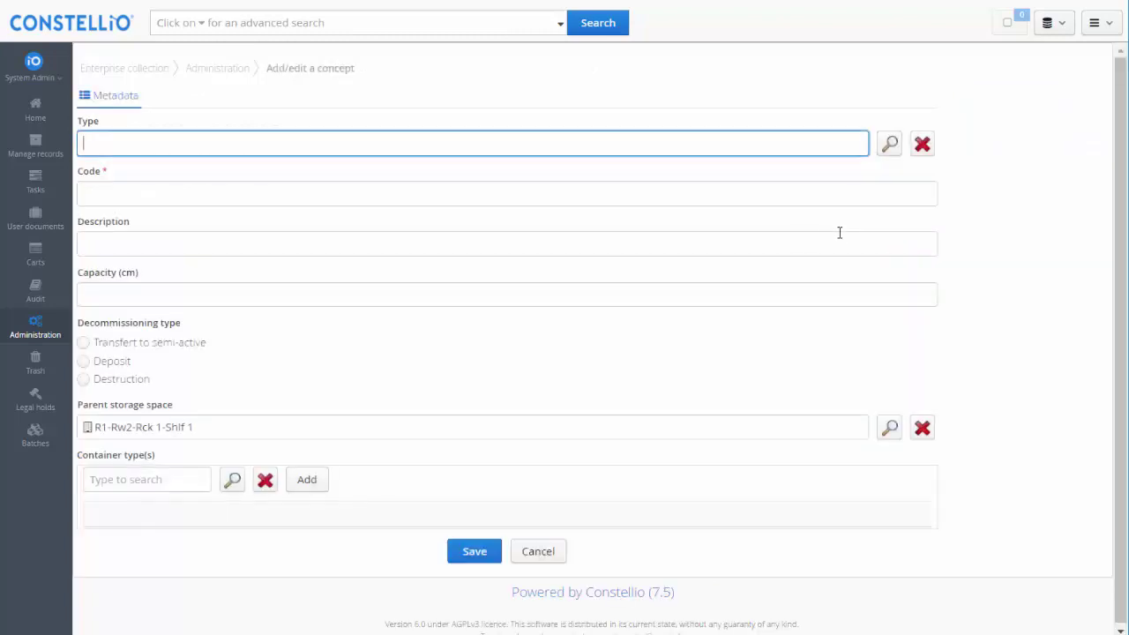